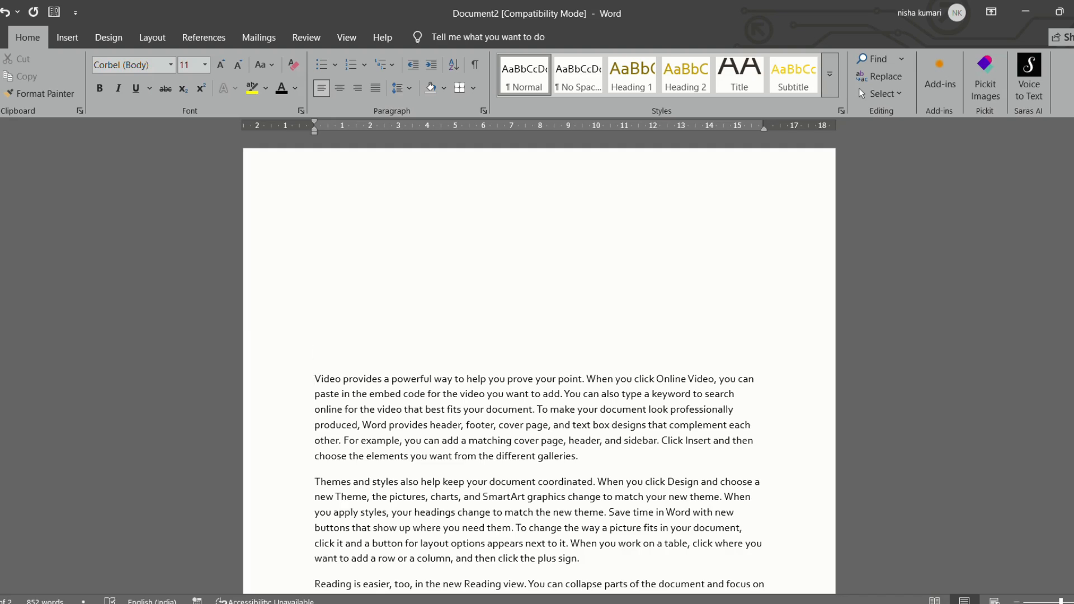
Add the heading INTRODUCTION above the first paragraph and the heading HISTORY above the first page's "Reading is easier" paragraph
{"action": "type", "text": "NTRODUCTION"}
{"action": "scroll", "coordinate": [577, 249], "scroll_direction": "down", "scroll_amount": 3}
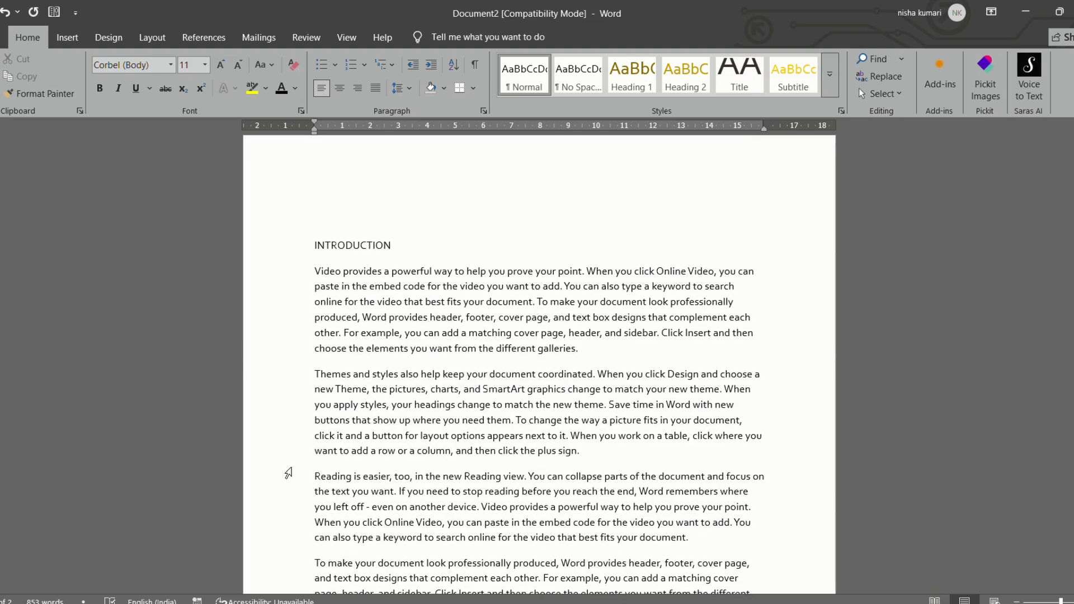
{"action": "left_click", "coordinate": [317, 465]}
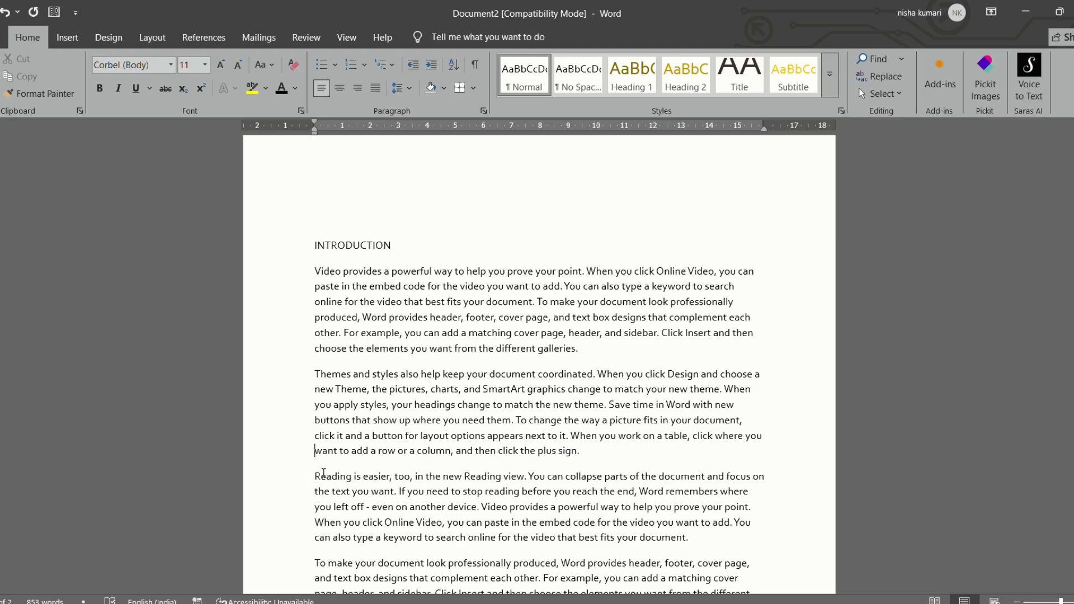
{"action": "key", "text": "Return"}
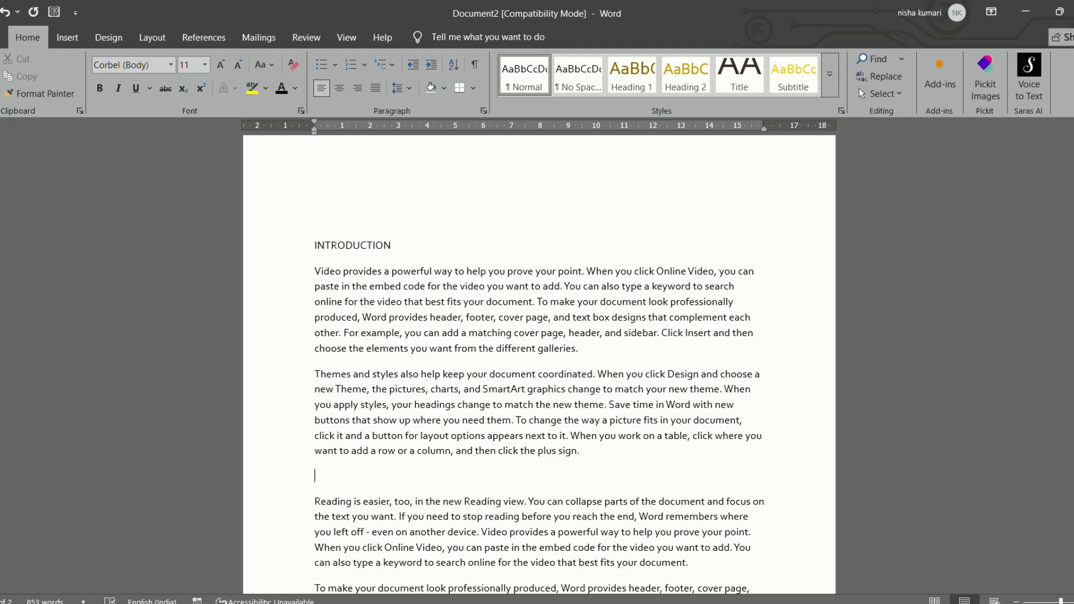
{"action": "type", "text": "HI"}
{"action": "key", "text": "BackSpace"}
{"action": "type", "text": "WHAT IS"}
{"action": "key", "text": "BackSpace"}
{"action": "key", "text": "BackSpace"}
{"action": "key", "text": "BackSpace"}
{"action": "key", "text": "BackSpace"}
{"action": "key", "text": "BackSpace"}
{"action": "key", "text": "BackSpace"}
{"action": "key", "text": "BackSpace"}
{"action": "type", "text": "HISTOR"}
Insert the heading FEATURES on its own line above the "Save time in Word" paragraph
{"action": "scroll", "coordinate": [389, 479], "scroll_direction": "down", "scroll_amount": 3}
{"action": "scroll", "coordinate": [341, 475], "scroll_direction": "down", "scroll_amount": 3}
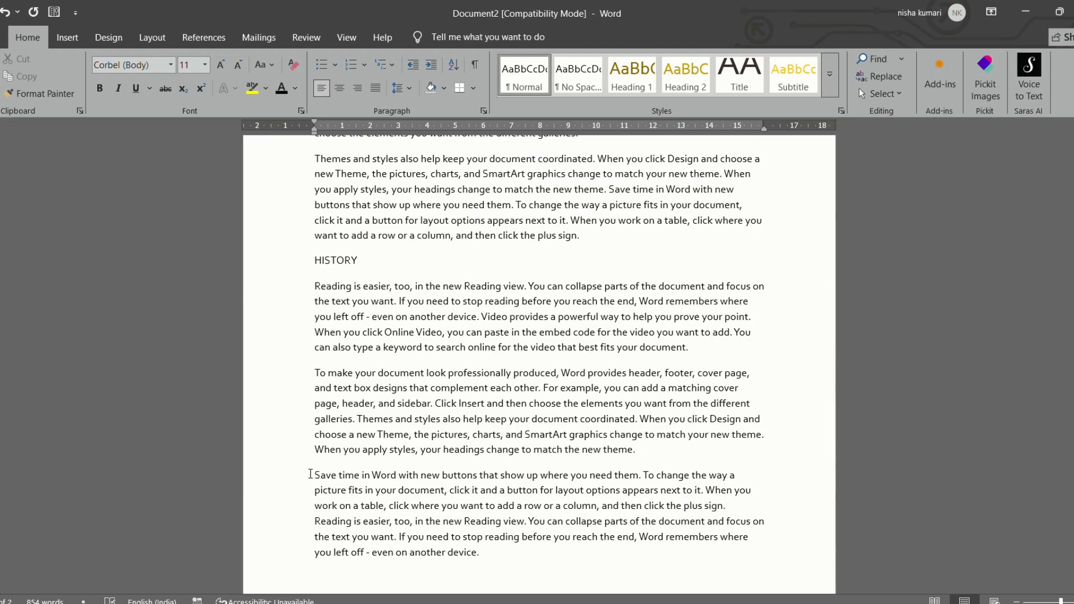
{"action": "key", "text": "Return"}
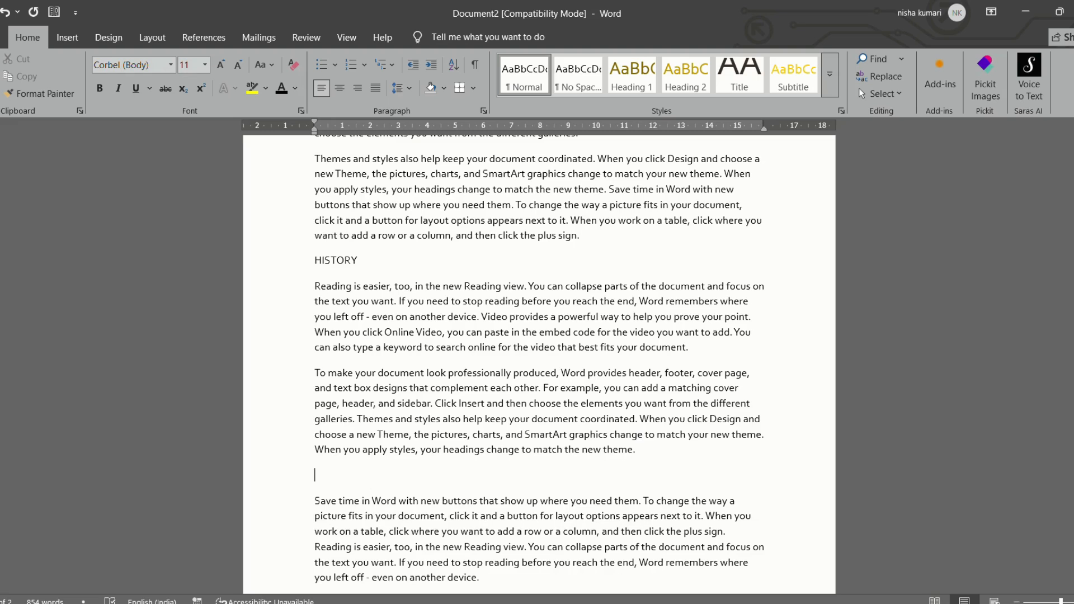
{"action": "type", "text": "JF"}
{"action": "type", "text": "FEAT"}
{"action": "type", "text": "URES"}
Insert the heading ADVANTAGES above the second page's "Themes and styles" paragraph
{"action": "scroll", "coordinate": [379, 462], "scroll_direction": "down", "scroll_amount": 10}
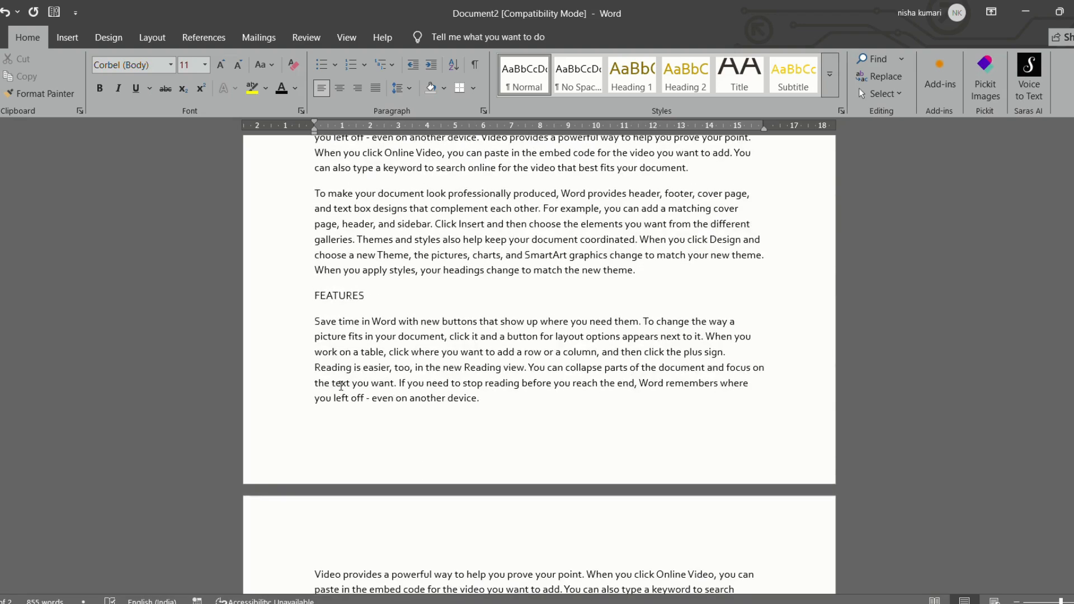
{"action": "scroll", "coordinate": [363, 391], "scroll_direction": "up", "scroll_amount": 7}
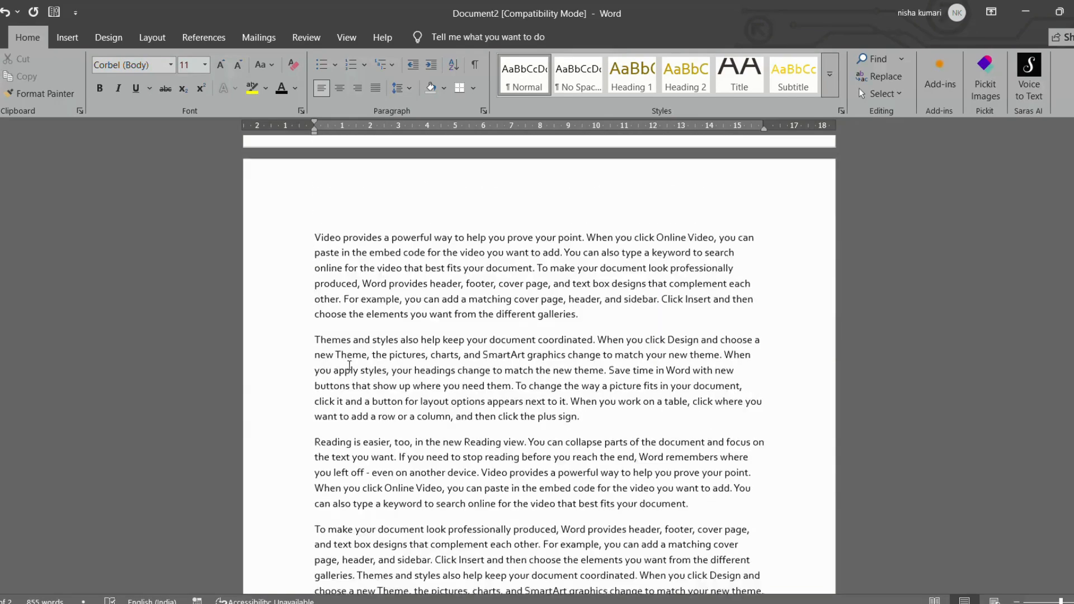
{"action": "scroll", "coordinate": [344, 362], "scroll_direction": "down", "scroll_amount": 3}
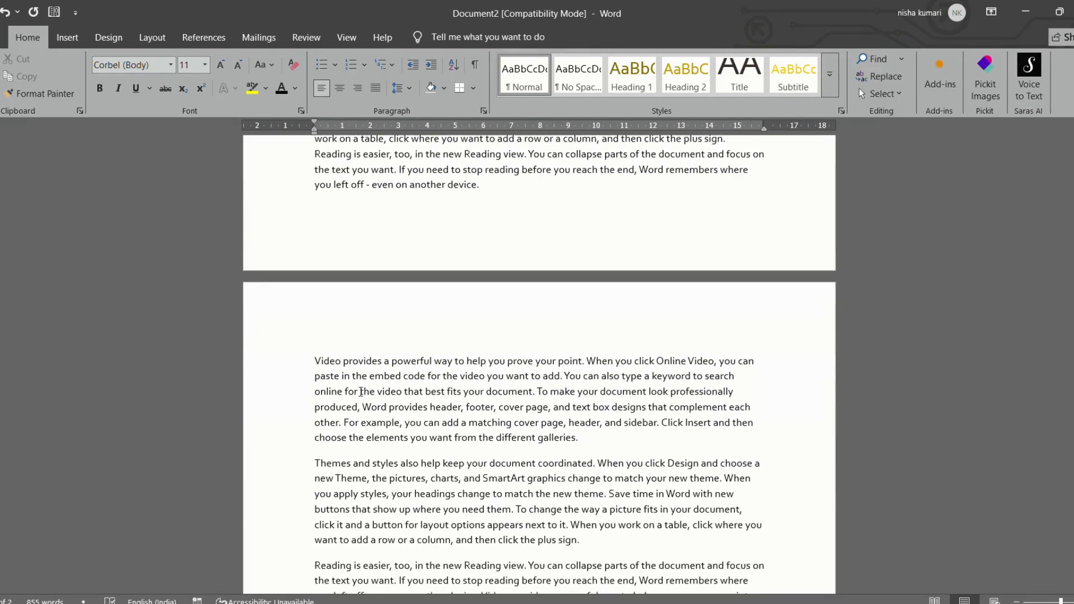
{"action": "left_click", "coordinate": [316, 462]}
{"action": "key", "text": "Return"}
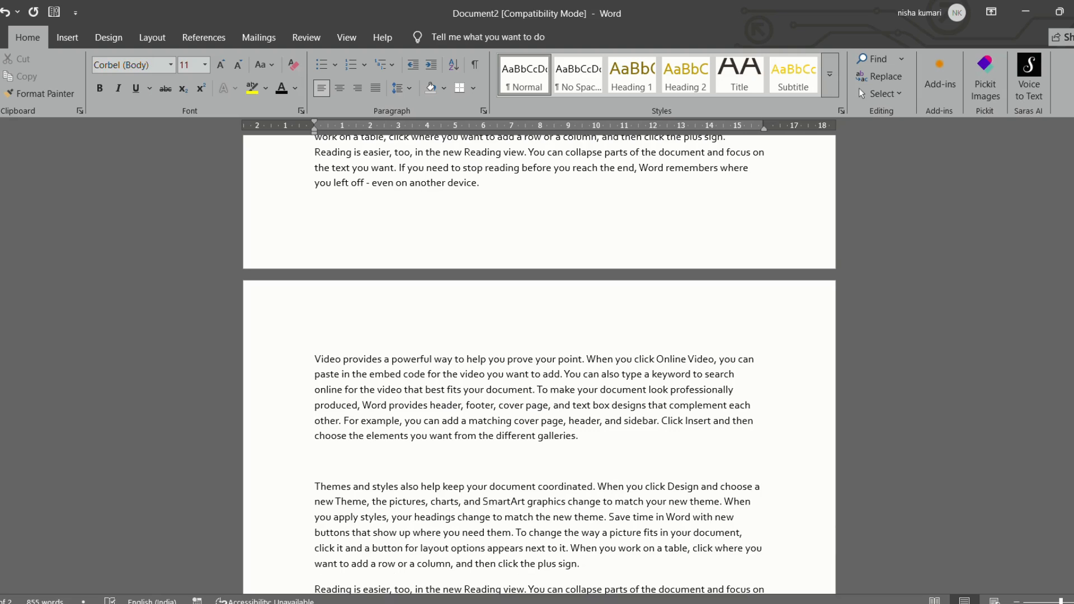
{"action": "type", "text": "ADVANTAGES"}
Insert the heading DISADVANTAGES above the second page's "Reading is easier" paragraph
{"action": "scroll", "coordinate": [424, 347], "scroll_direction": "down", "scroll_amount": 4}
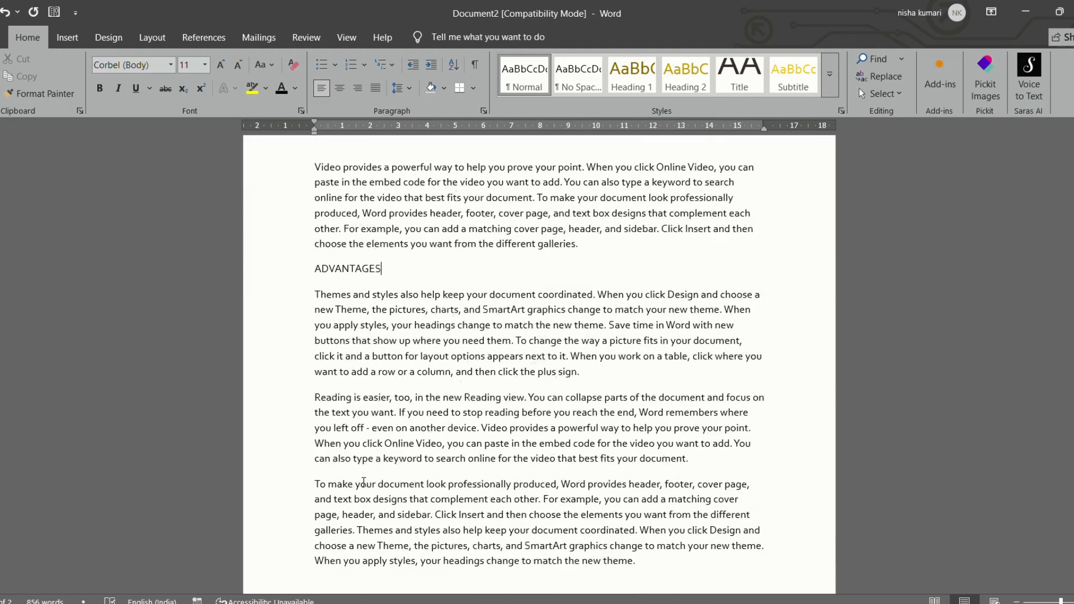
{"action": "scroll", "coordinate": [364, 482], "scroll_direction": "down", "scroll_amount": 2}
{"action": "scroll", "coordinate": [338, 414], "scroll_direction": "up", "scroll_amount": 2}
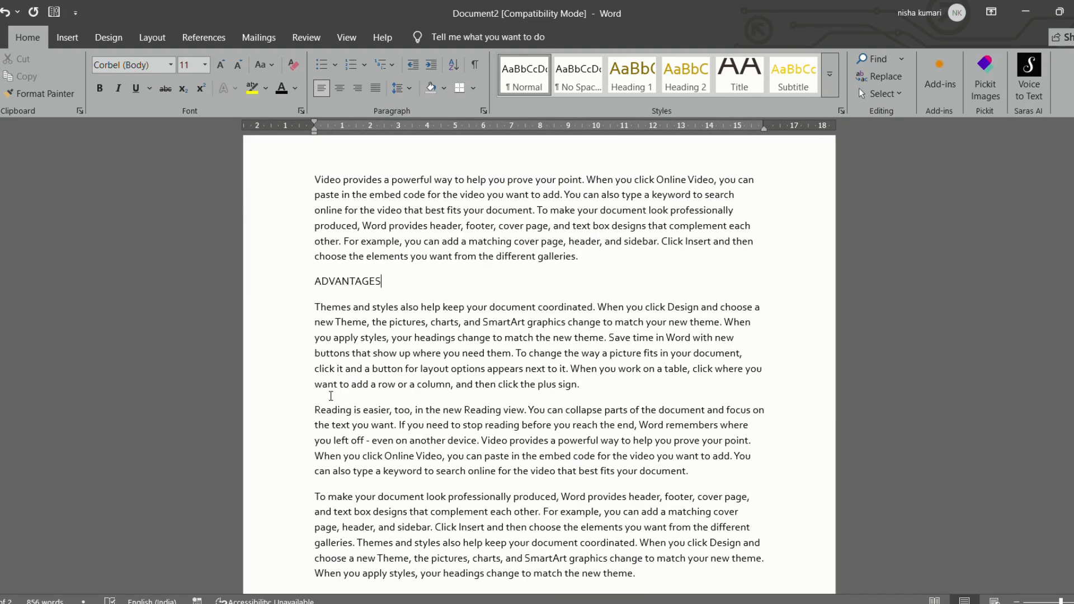
{"action": "left_click", "coordinate": [308, 411]}
{"action": "key", "text": "Return"}
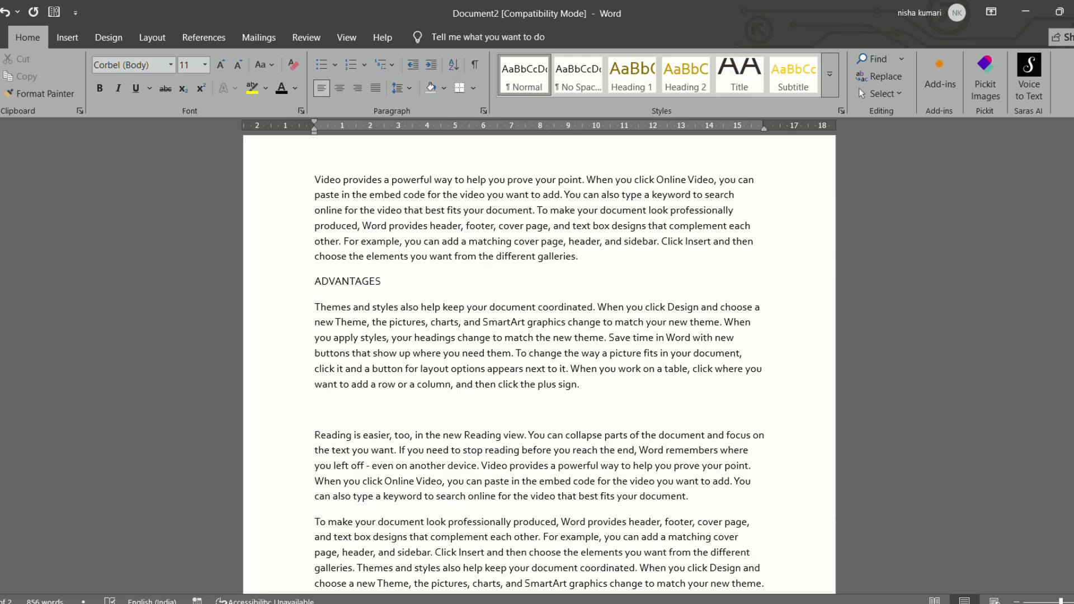
{"action": "type", "text": "DISADVANTAGES"}
Insert the heading CONCLUSION above the last paragraph, "To make your document look professionally produced"
{"action": "scroll", "coordinate": [256, 453], "scroll_direction": "down", "scroll_amount": 2}
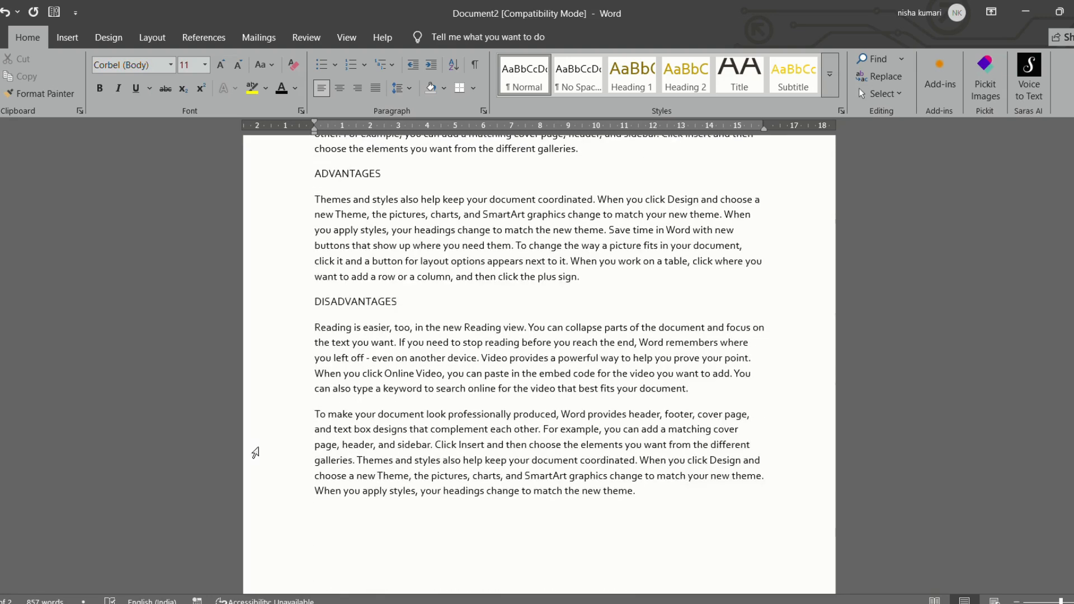
{"action": "left_click", "coordinate": [694, 389]}
{"action": "key", "text": "Return"}
{"action": "type", "text": "CON"}
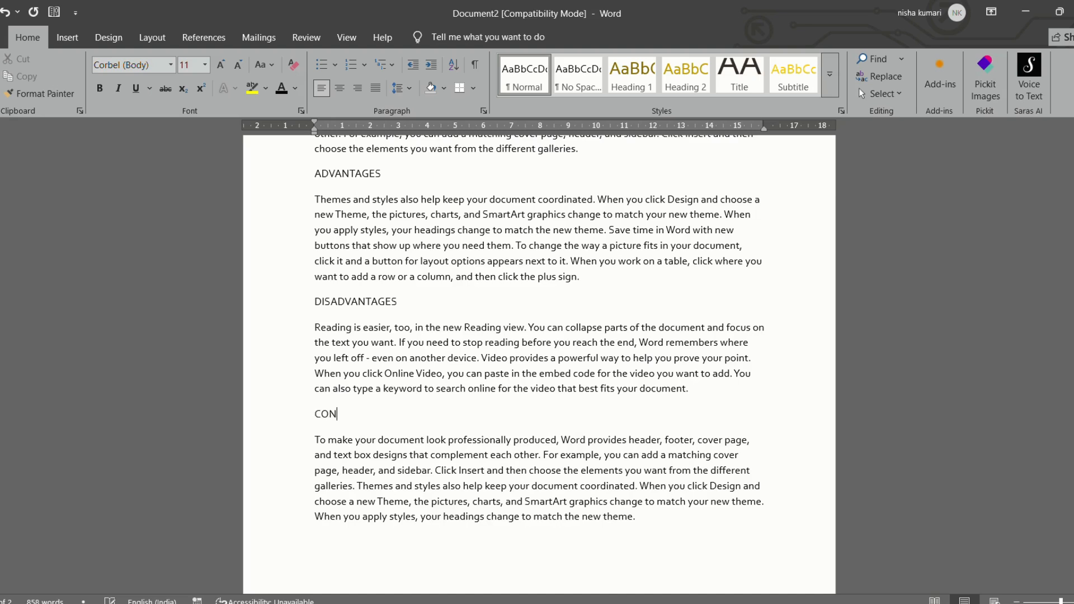
{"action": "type", "text": "CLUSTION"}
{"action": "key", "text": "BackSpace"}
Set the font size of the INTRODUCTION heading to 20
{"action": "scroll", "coordinate": [709, 343], "scroll_direction": "up", "scroll_amount": 20}
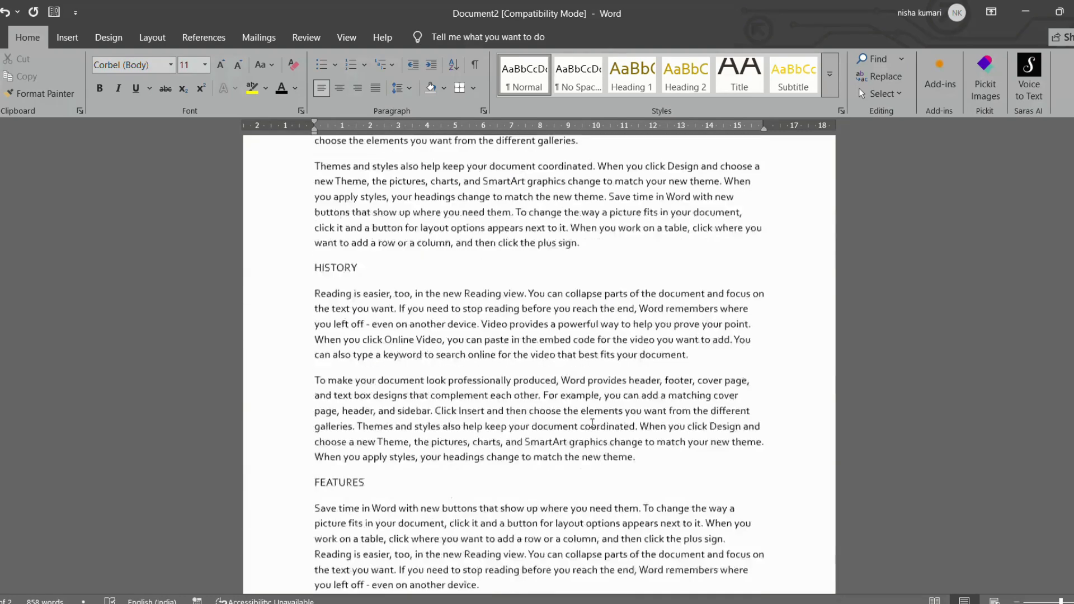
{"action": "scroll", "coordinate": [563, 417], "scroll_direction": "up", "scroll_amount": 6}
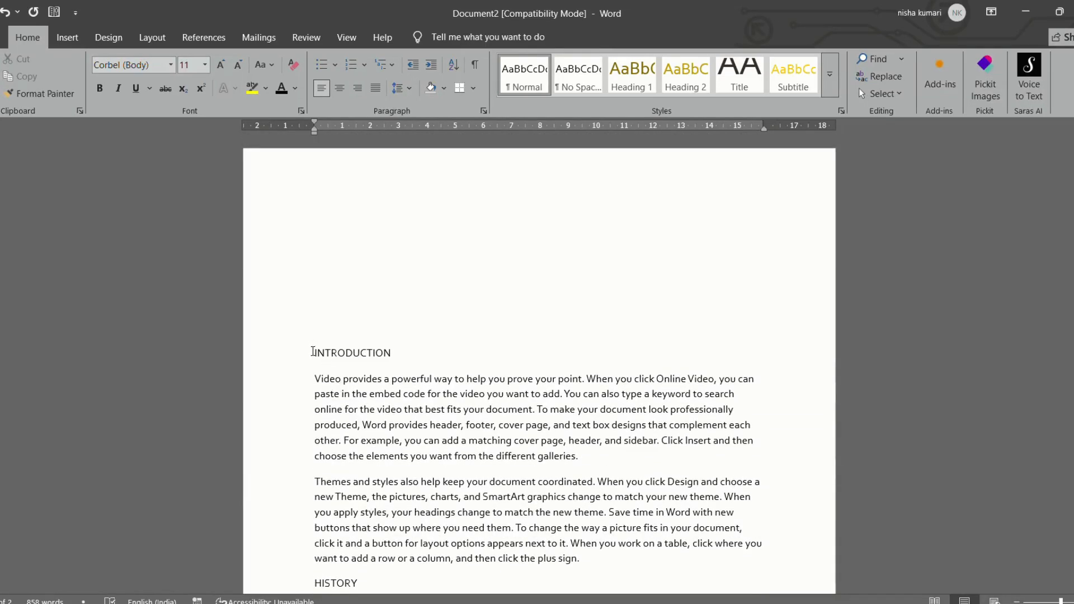
{"action": "left_click_drag", "start_coordinate": [312, 352], "coordinate": [509, 351]}
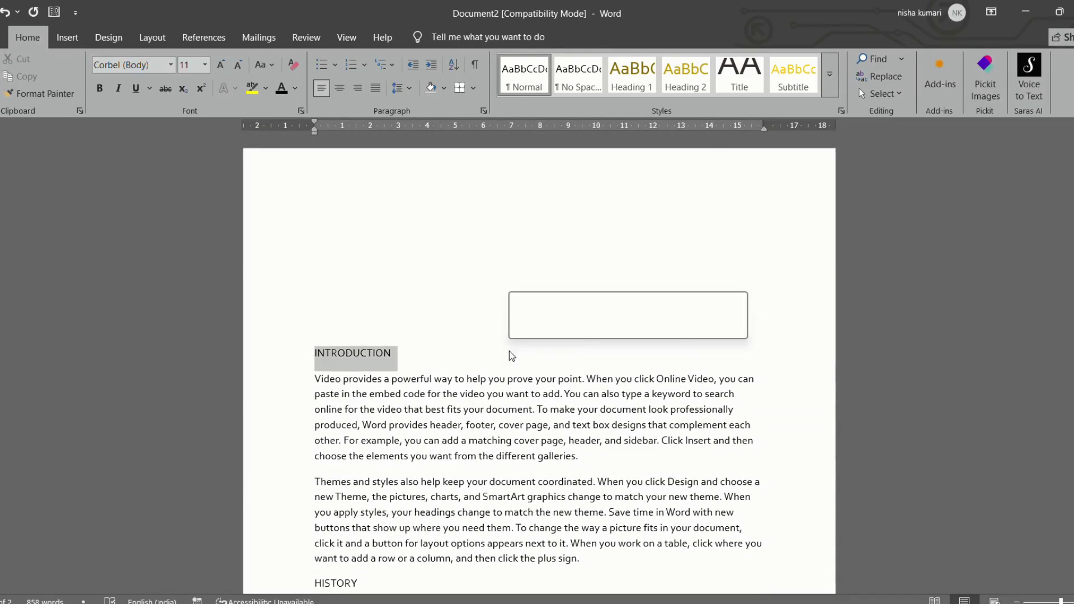
{"action": "left_click", "coordinate": [205, 65]}
{"action": "left_click", "coordinate": [182, 234]}
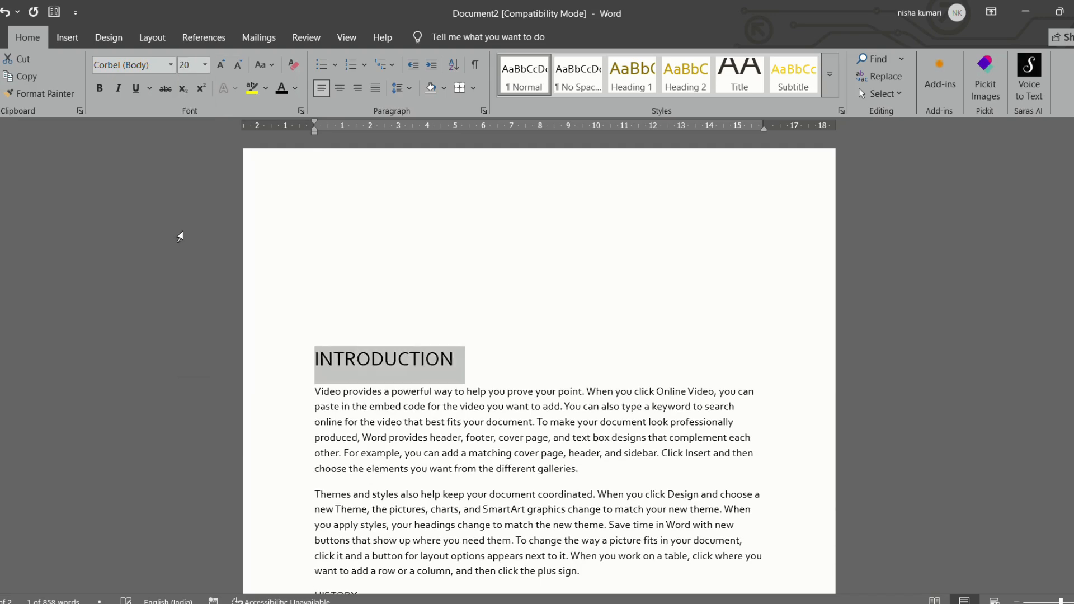
Copy the INTRODUCTION heading's formatting onto the HISTORY heading with Format Painter
{"action": "scroll", "coordinate": [283, 228], "scroll_direction": "down", "scroll_amount": 5}
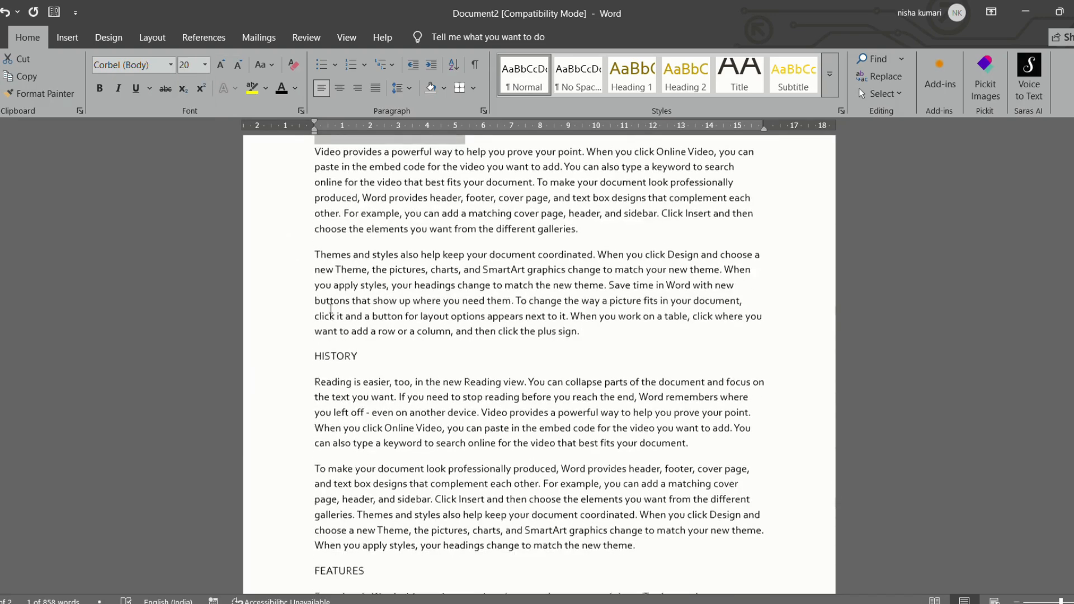
{"action": "left_click", "coordinate": [46, 90]}
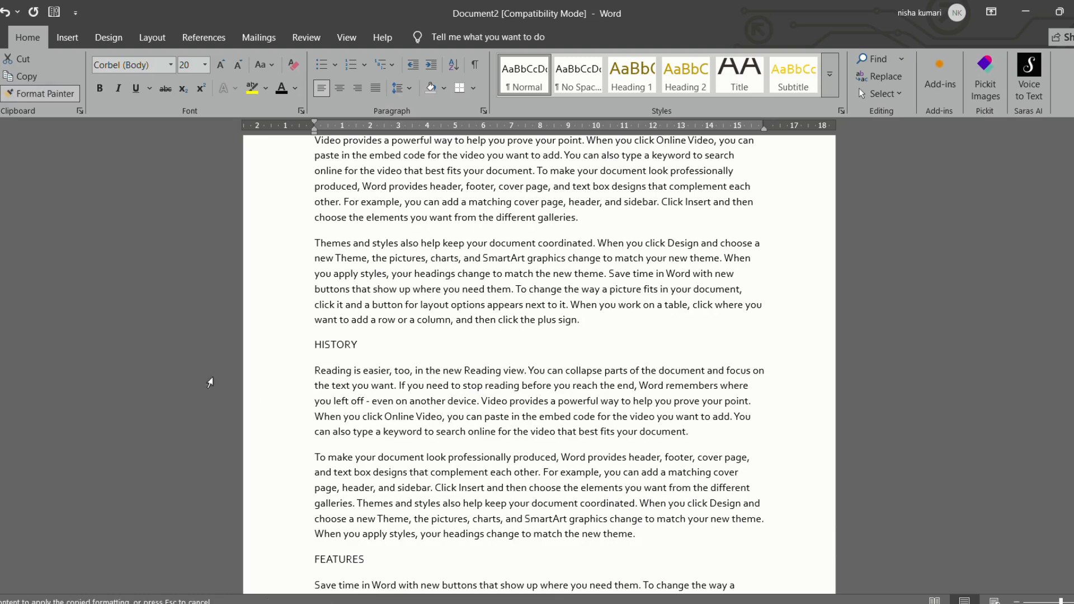
{"action": "left_click_drag", "start_coordinate": [314, 344], "coordinate": [356, 344]}
Try to copy the HISTORY heading's formatting onto the FEATURES heading, and undo the formatting change
{"action": "scroll", "coordinate": [326, 441], "scroll_direction": "down", "scroll_amount": 3}
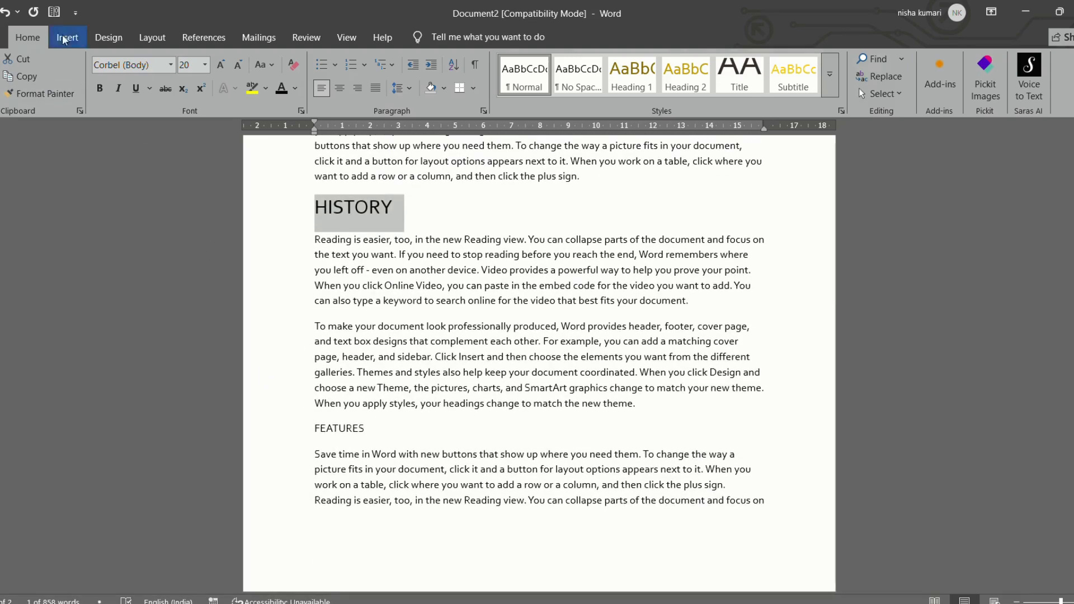
{"action": "left_click", "coordinate": [28, 93]}
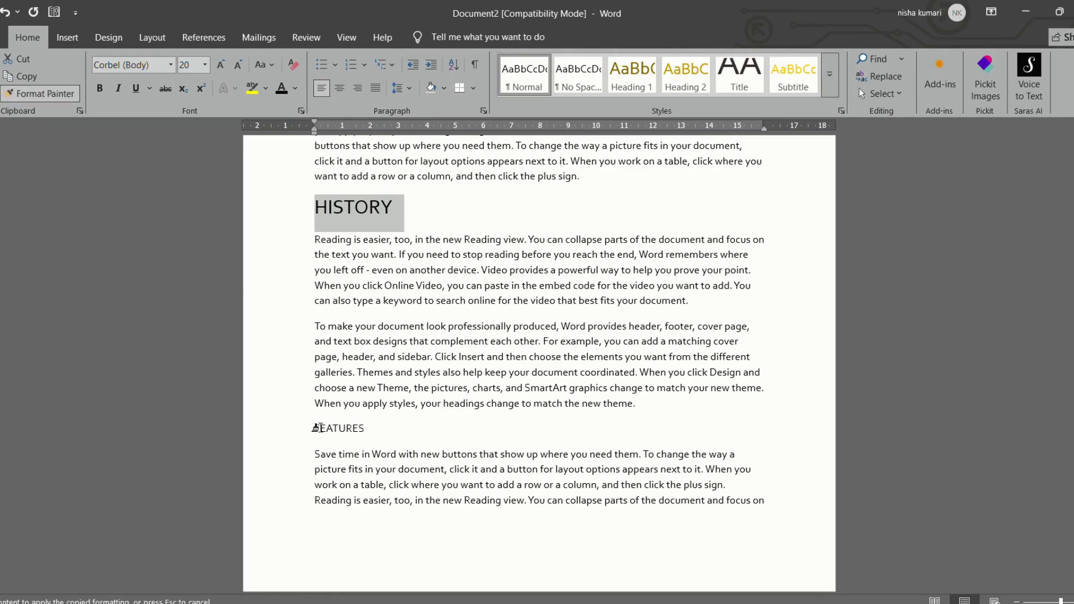
{"action": "left_click_drag", "start_coordinate": [317, 428], "coordinate": [449, 411]}
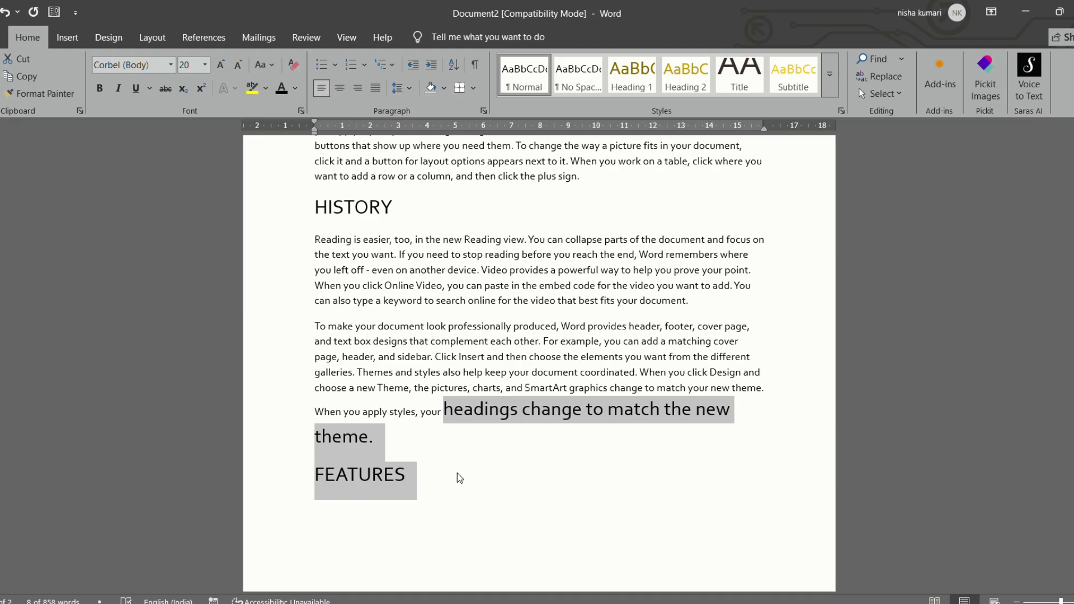
{"action": "key", "text": "ctrl+z"}
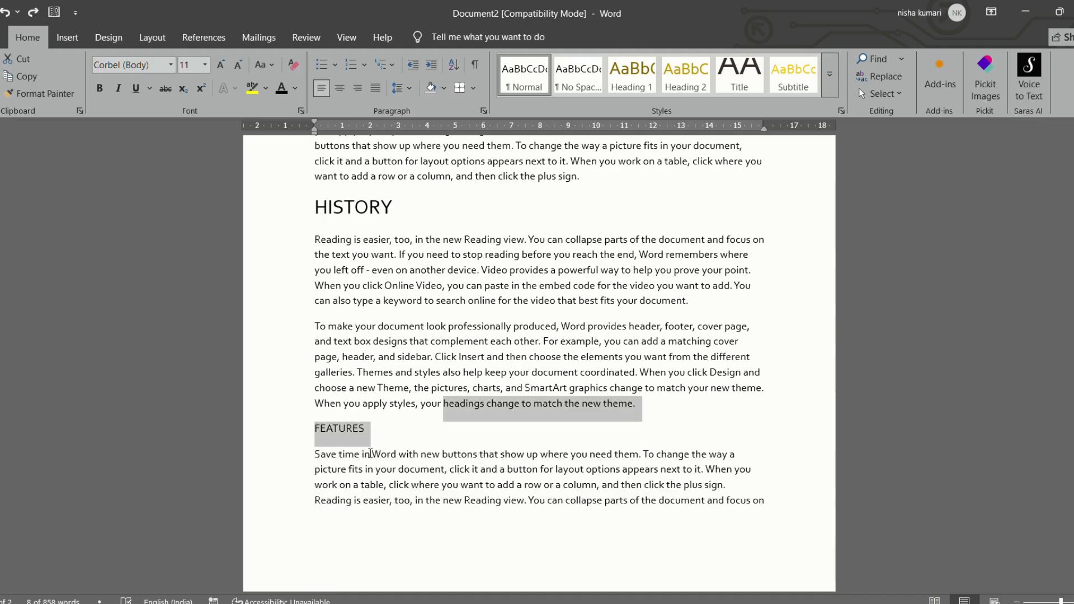
{"action": "left_click", "coordinate": [406, 435]}
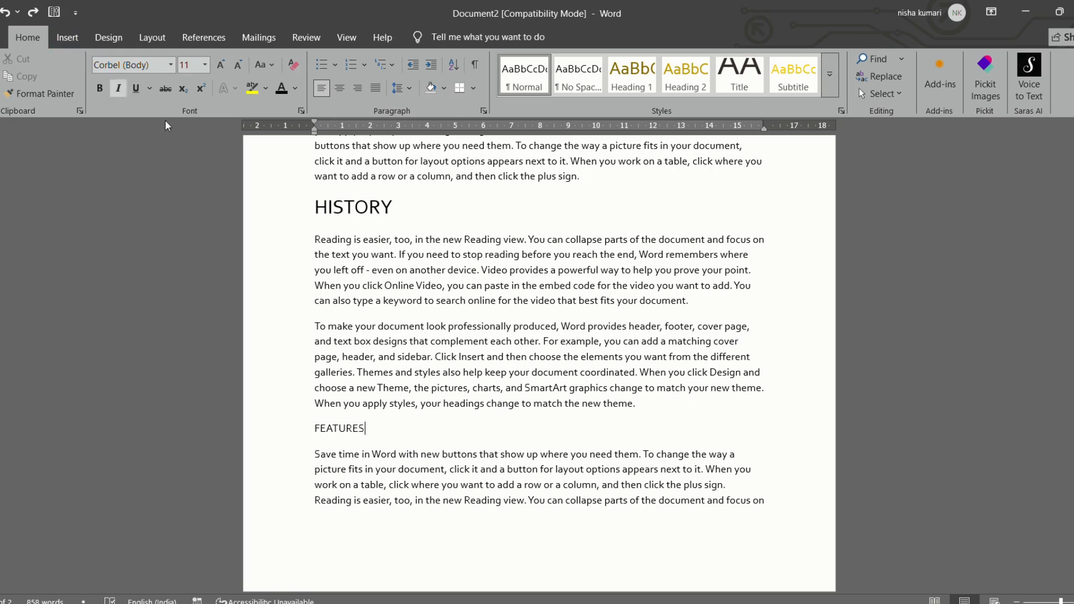
Copy the HISTORY heading's formatting onto only the FEATURES heading with Format Painter
{"action": "left_click_drag", "start_coordinate": [313, 203], "coordinate": [392, 209]}
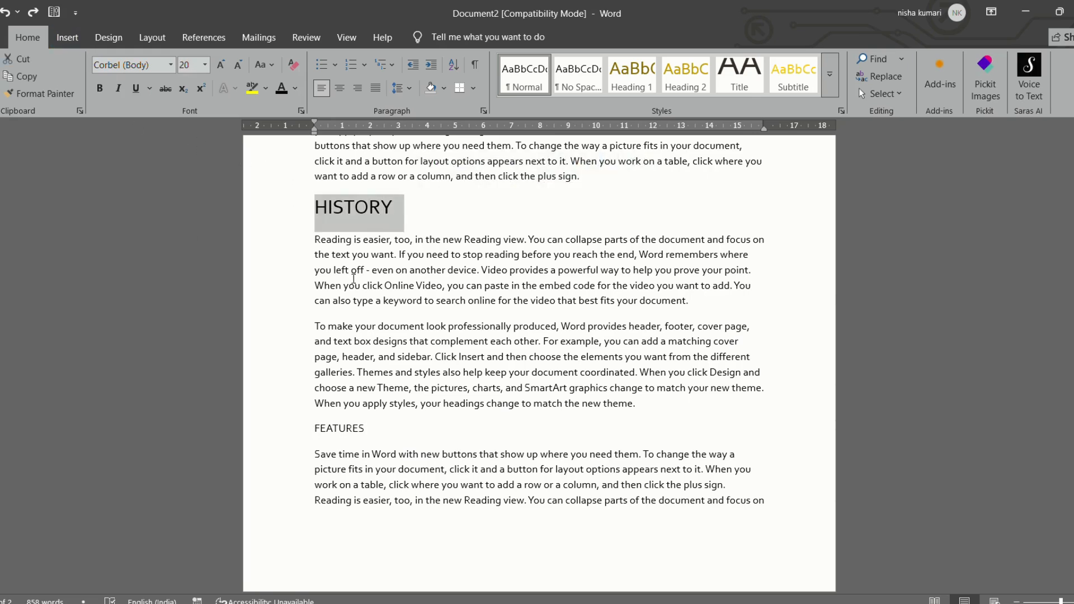
{"action": "left_click", "coordinate": [45, 93]}
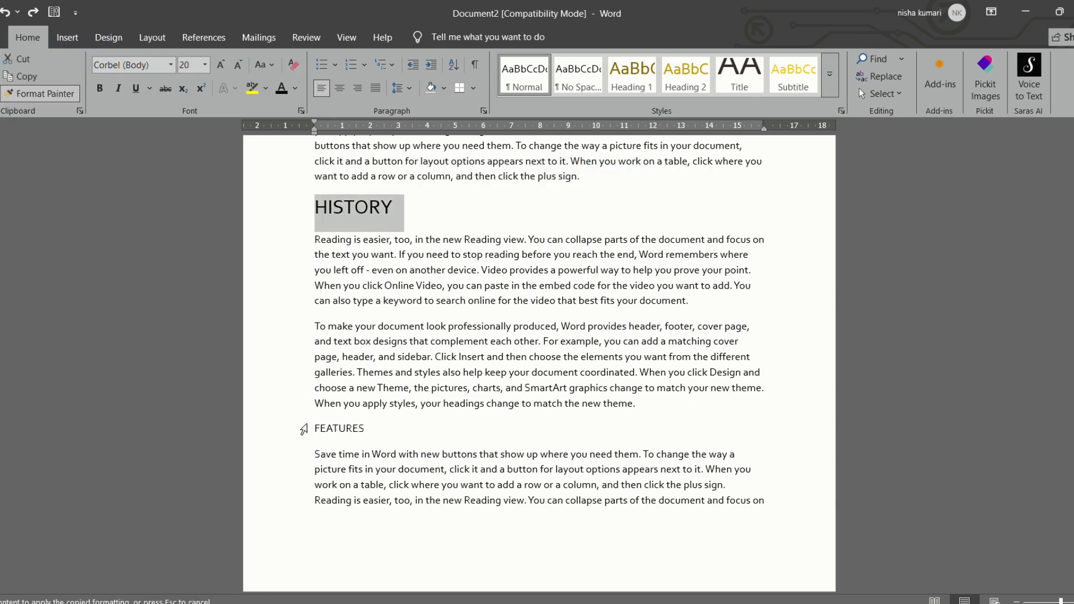
{"action": "left_click_drag", "start_coordinate": [313, 428], "coordinate": [368, 428]}
Copy the FEATURES heading's formatting onto the ADVANTAGES heading with Format Painter
{"action": "scroll", "coordinate": [358, 414], "scroll_direction": "down", "scroll_amount": 6}
{"action": "scroll", "coordinate": [358, 436], "scroll_direction": "down", "scroll_amount": 1}
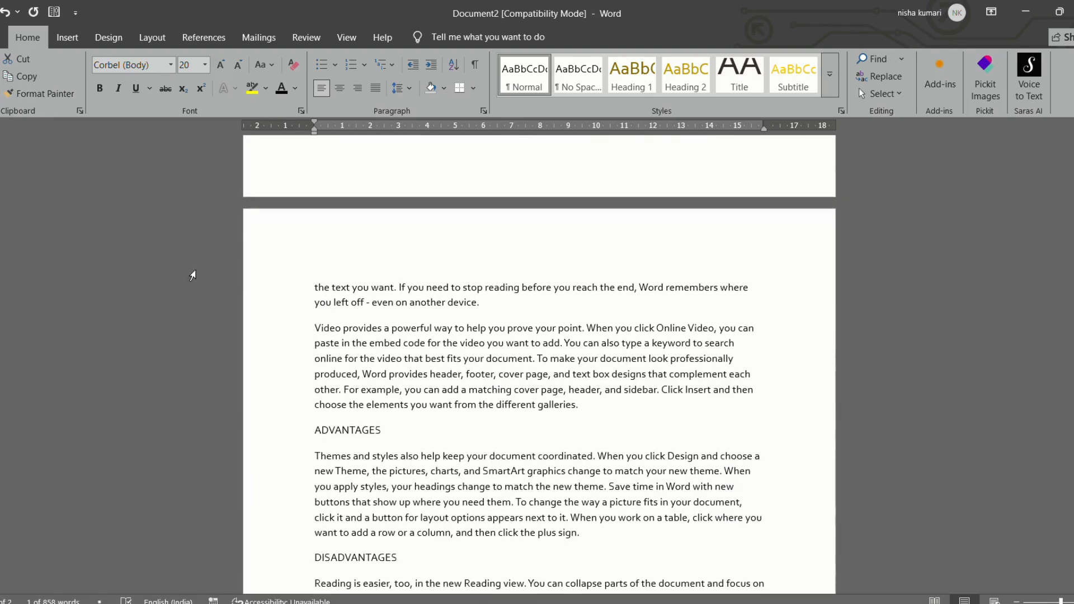
{"action": "left_click", "coordinate": [44, 94]}
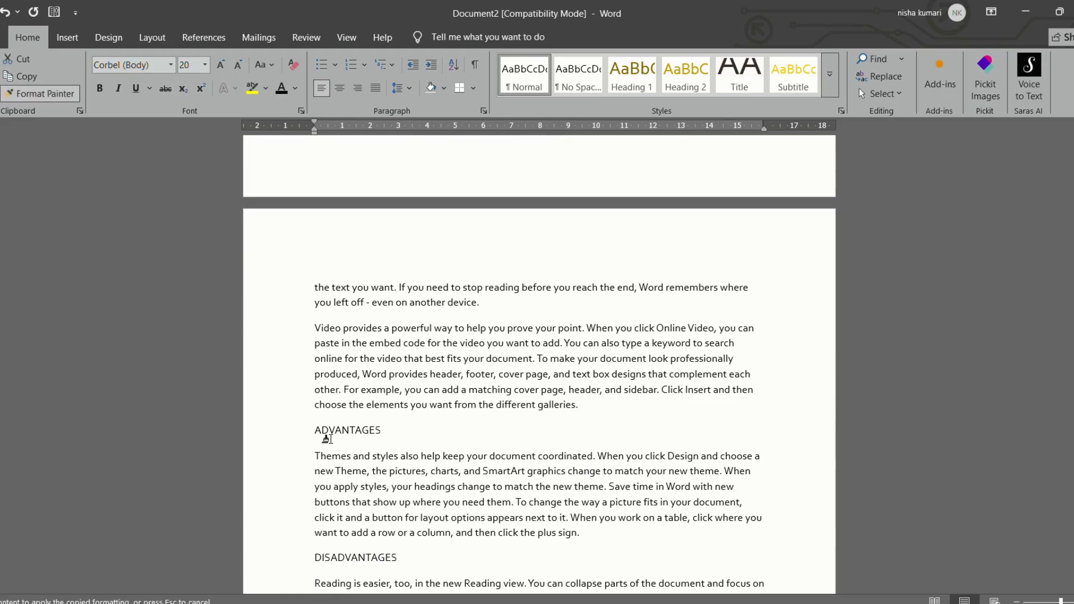
{"action": "left_click_drag", "start_coordinate": [314, 429], "coordinate": [400, 437]}
Copy the ADVANTAGES heading's formatting onto the DISADVANTAGES heading with Format Painter
{"action": "scroll", "coordinate": [400, 437], "scroll_direction": "down", "scroll_amount": 5}
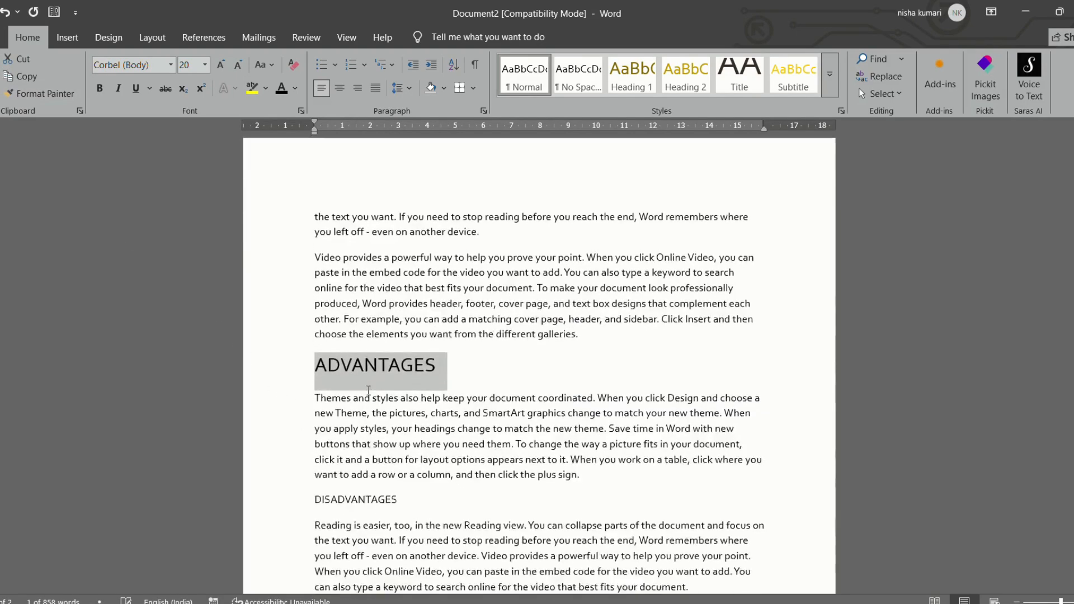
{"action": "left_click", "coordinate": [45, 94]}
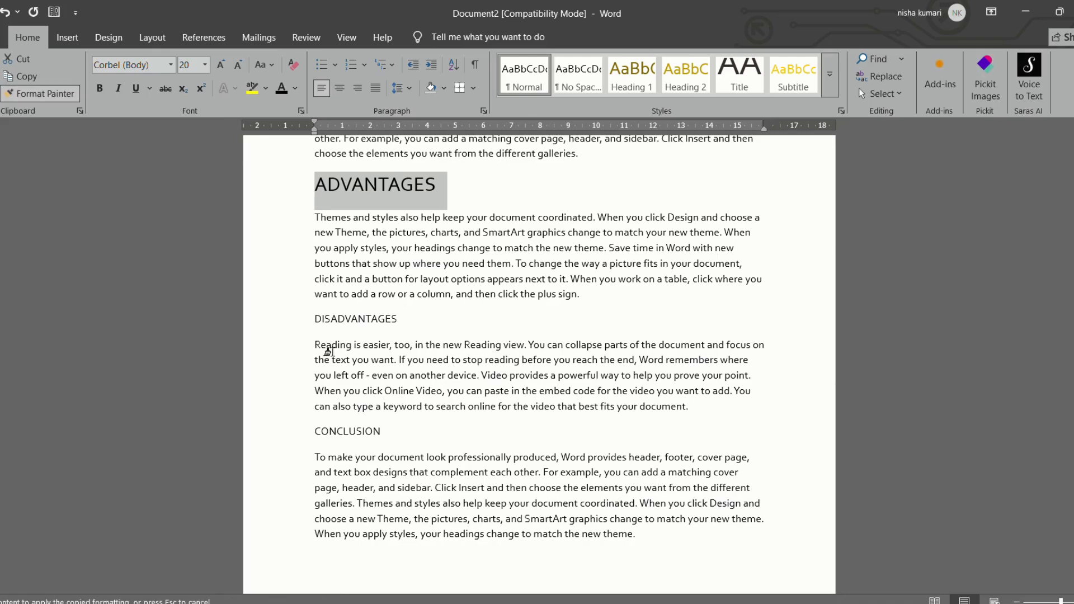
{"action": "left_click_drag", "start_coordinate": [311, 318], "coordinate": [408, 324]}
Copy the DISADVANTAGES heading's formatting onto the CONCLUSION heading with Format Painter
{"action": "scroll", "coordinate": [387, 460], "scroll_direction": "down", "scroll_amount": 2}
{"action": "scroll", "coordinate": [387, 459], "scroll_direction": "down", "scroll_amount": 1}
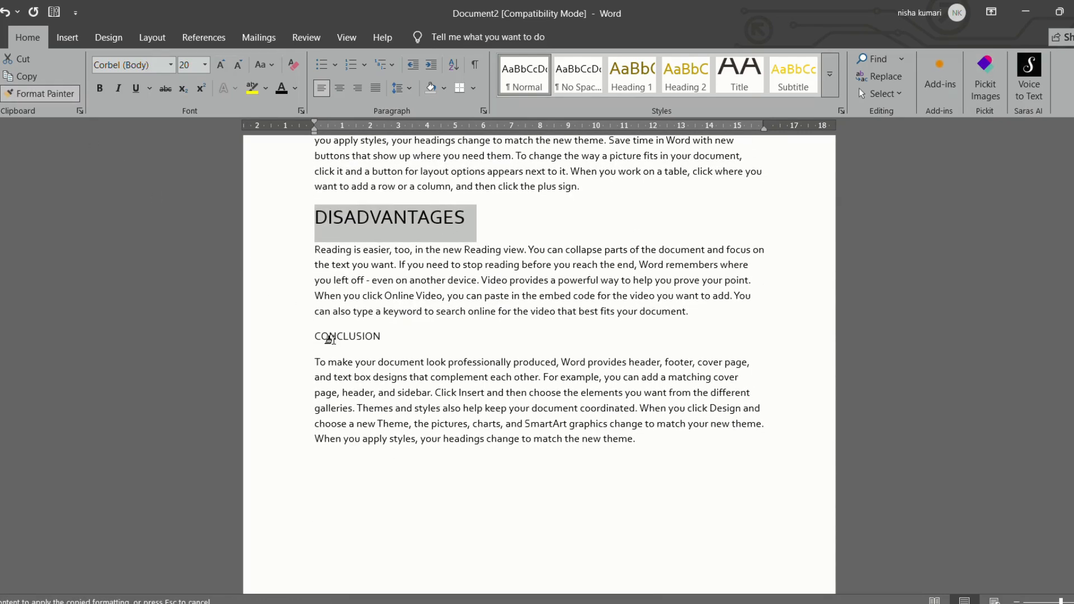
{"action": "left_click_drag", "start_coordinate": [321, 336], "coordinate": [386, 337]}
{"action": "scroll", "coordinate": [591, 447], "scroll_direction": "up", "scroll_amount": 2}
{"action": "scroll", "coordinate": [592, 447], "scroll_direction": "up", "scroll_amount": 20}
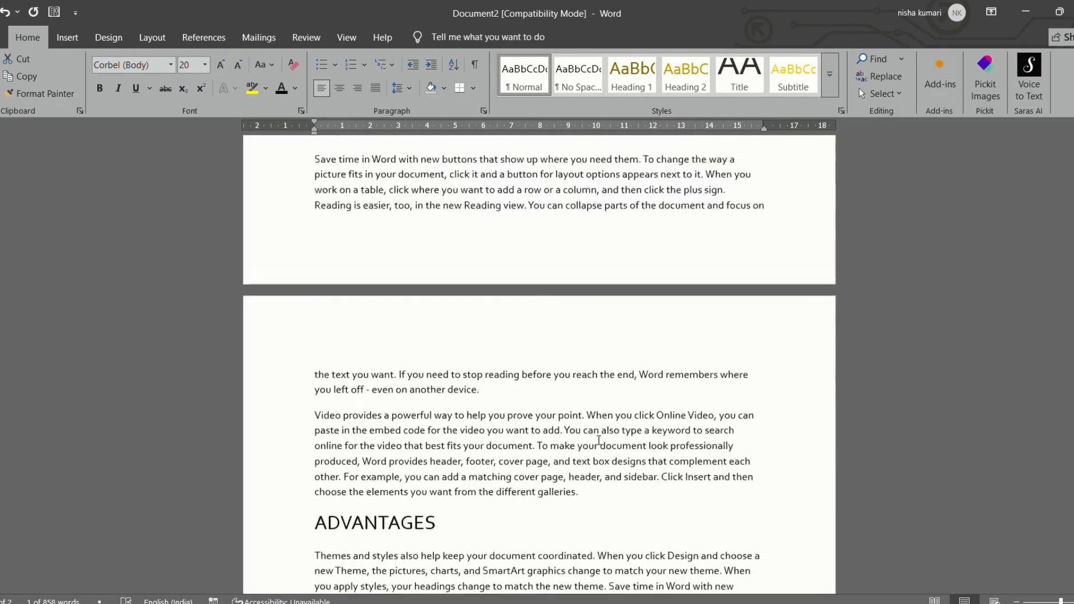
{"action": "scroll", "coordinate": [531, 431], "scroll_direction": "down", "scroll_amount": 5}
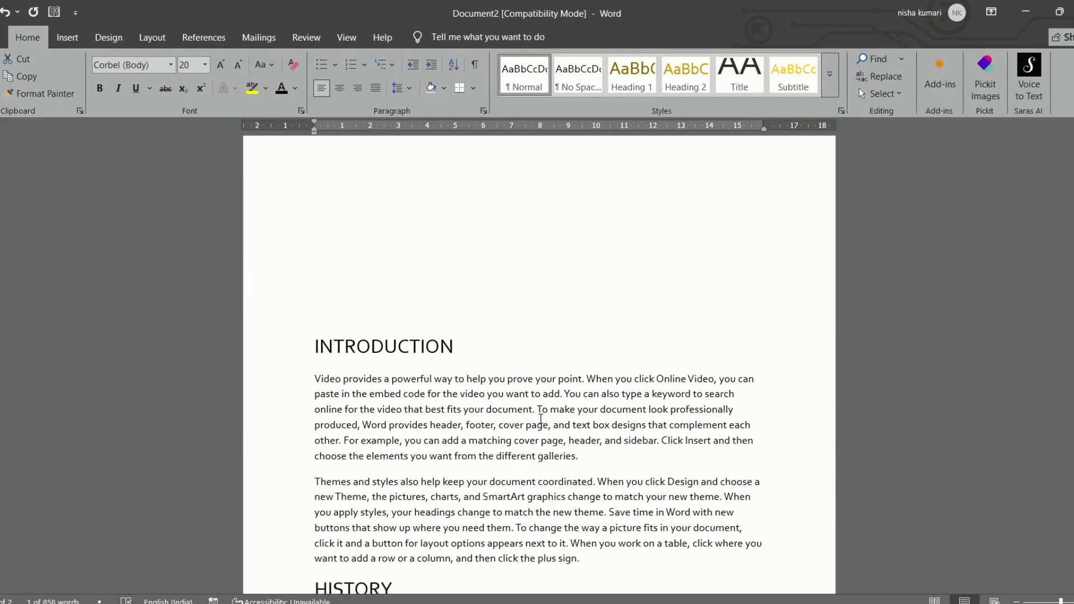
{"action": "scroll", "coordinate": [526, 425], "scroll_direction": "up", "scroll_amount": 3}
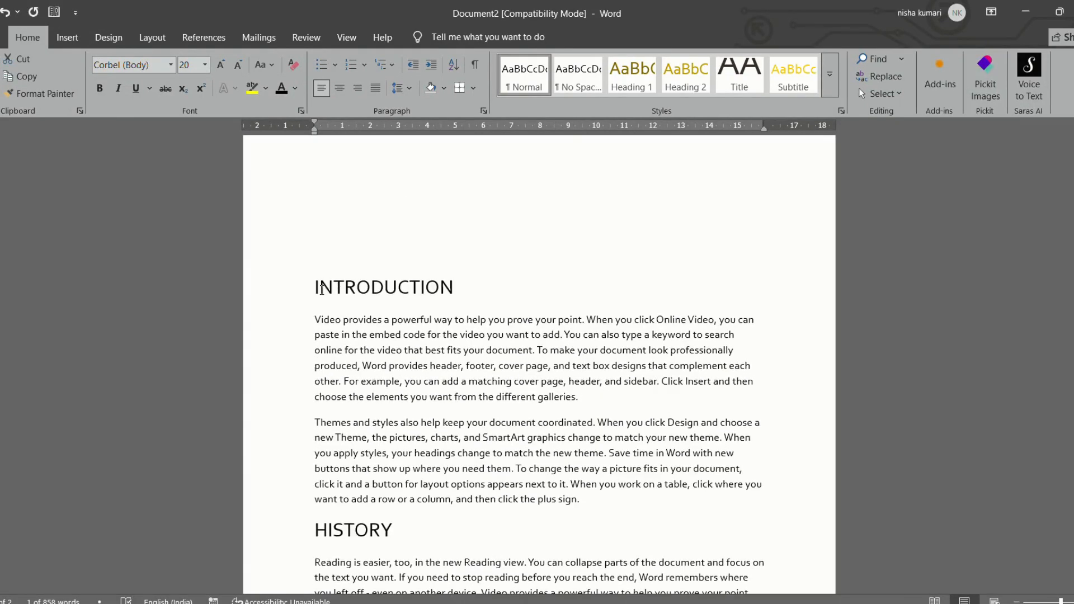
Apply the Heading 1 style to the INTRODUCTION and HISTORY headings
{"action": "left_click_drag", "start_coordinate": [312, 288], "coordinate": [463, 280]}
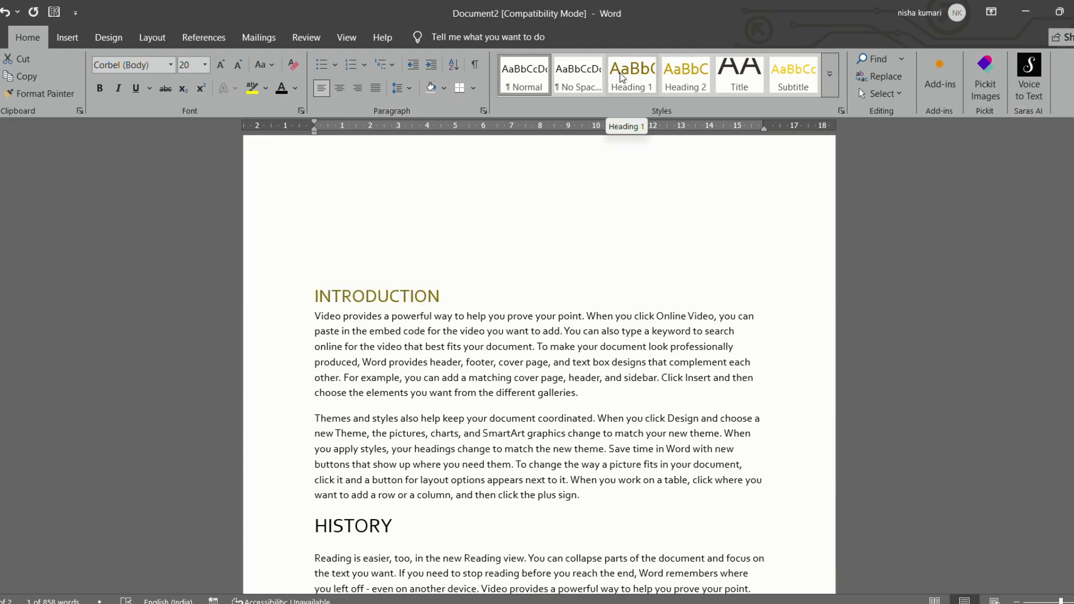
{"action": "left_click", "coordinate": [620, 72]}
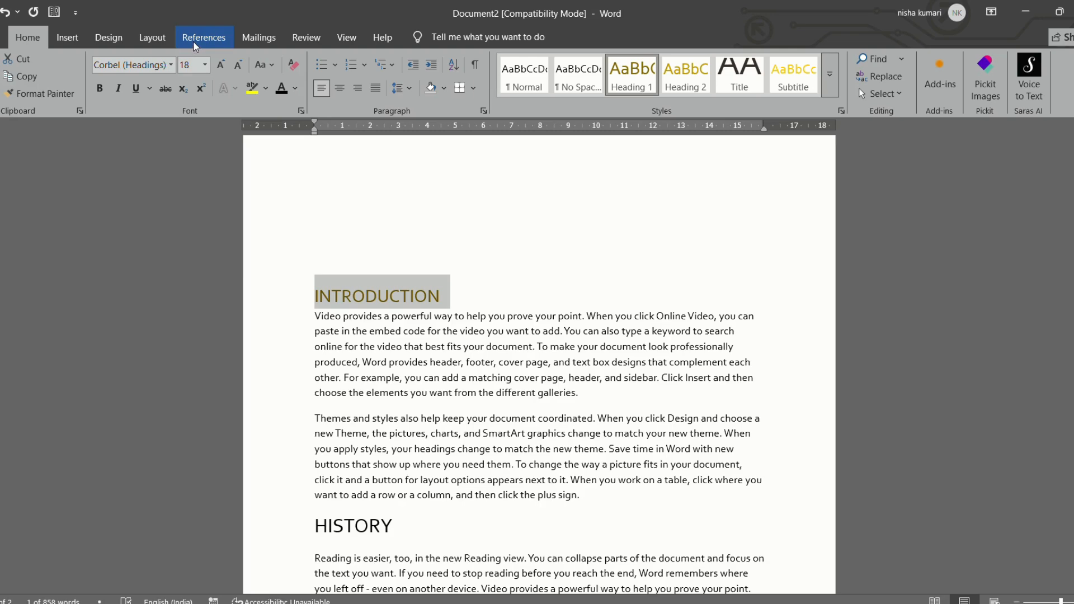
{"action": "scroll", "coordinate": [308, 462], "scroll_direction": "down", "scroll_amount": 2}
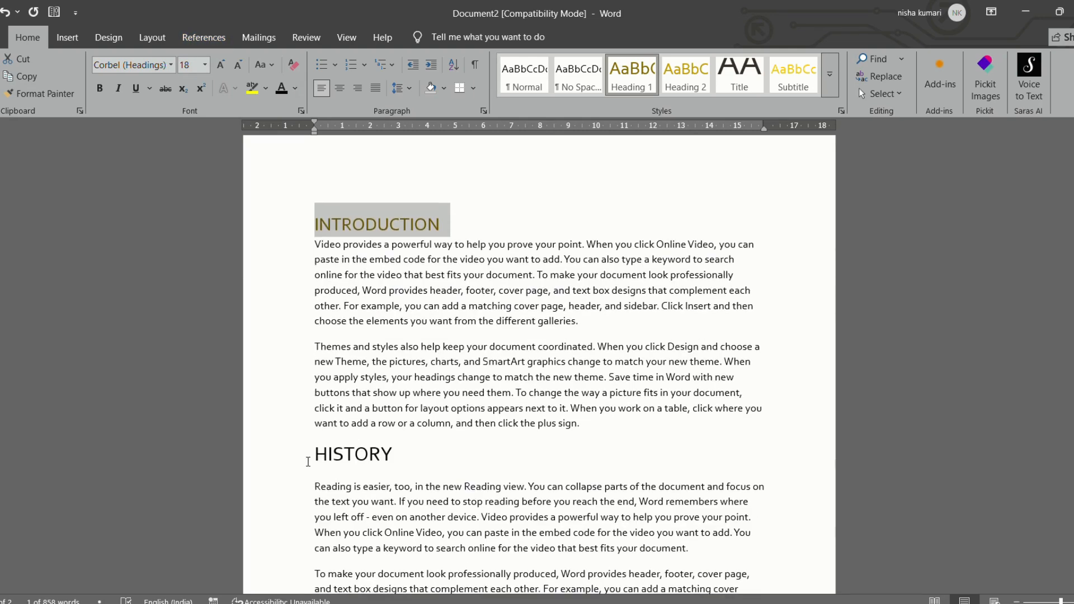
{"action": "left_click_drag", "start_coordinate": [307, 460], "coordinate": [404, 460]}
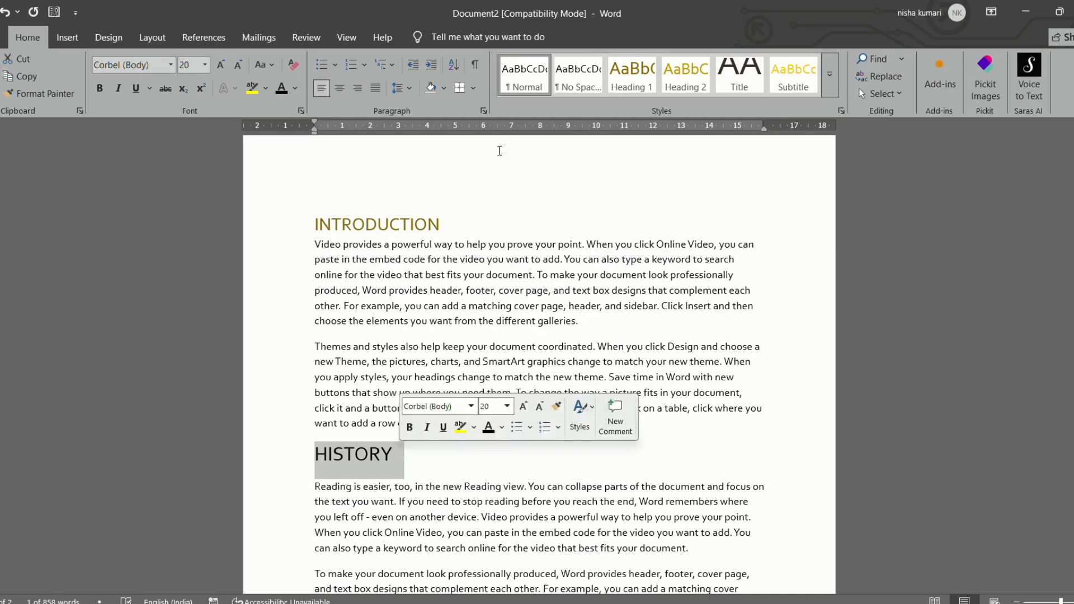
{"action": "left_click", "coordinate": [627, 83]}
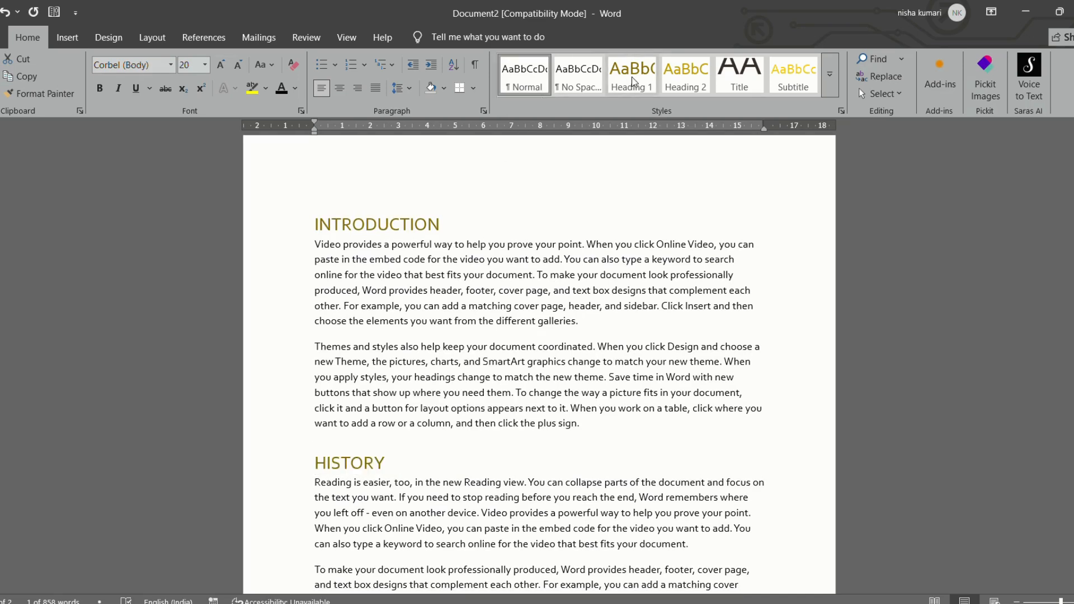
{"action": "left_click", "coordinate": [690, 82]}
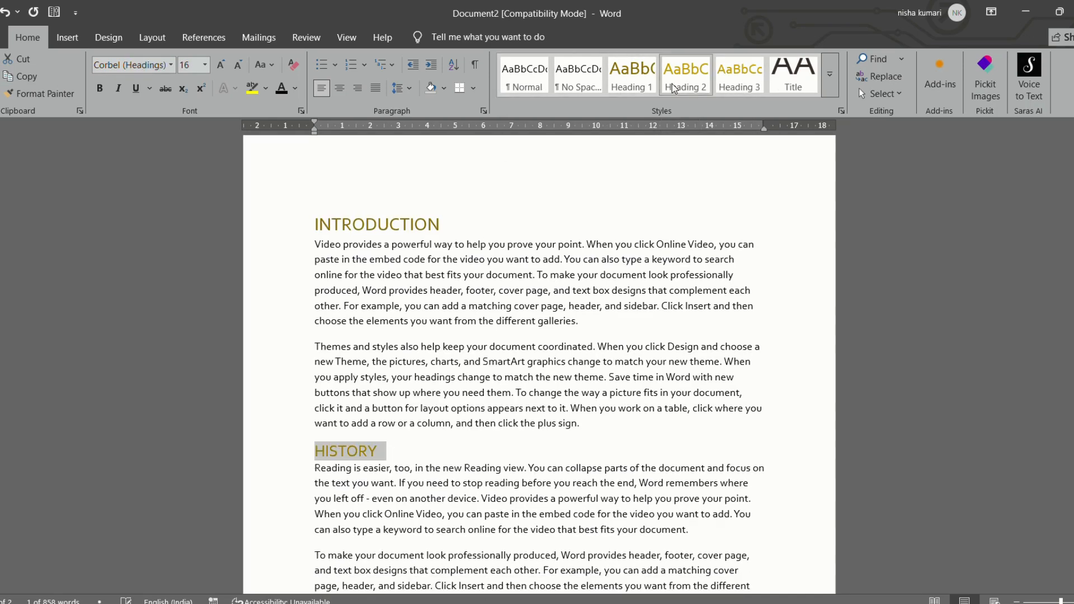
{"action": "left_click", "coordinate": [628, 90]}
Apply the Heading 1 style to the FEATURES and ADVANTAGES headings
{"action": "scroll", "coordinate": [302, 402], "scroll_direction": "down", "scroll_amount": 5}
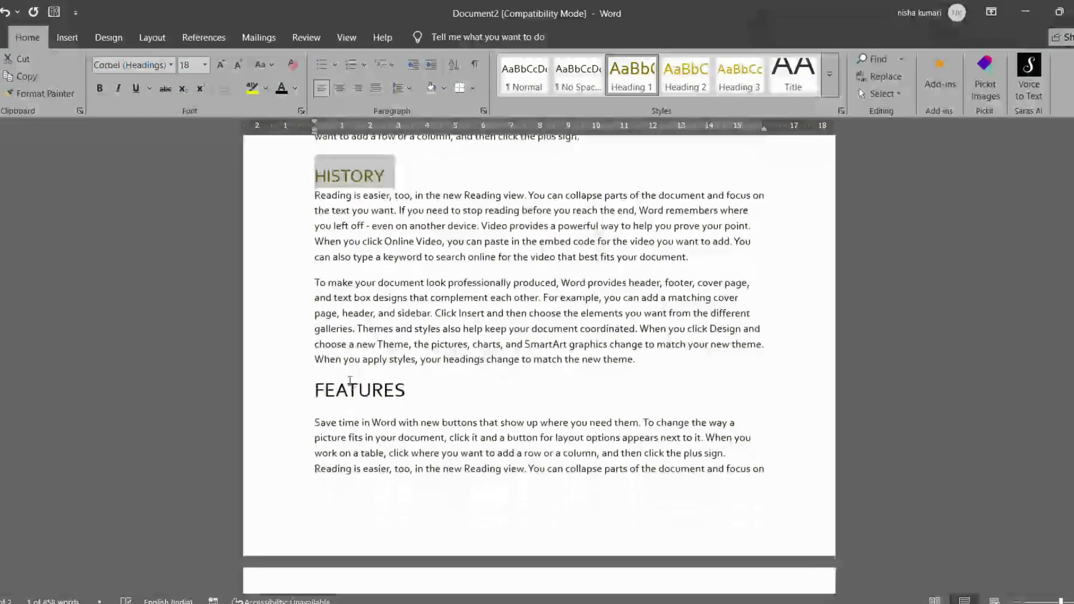
{"action": "left_click", "coordinate": [303, 402]}
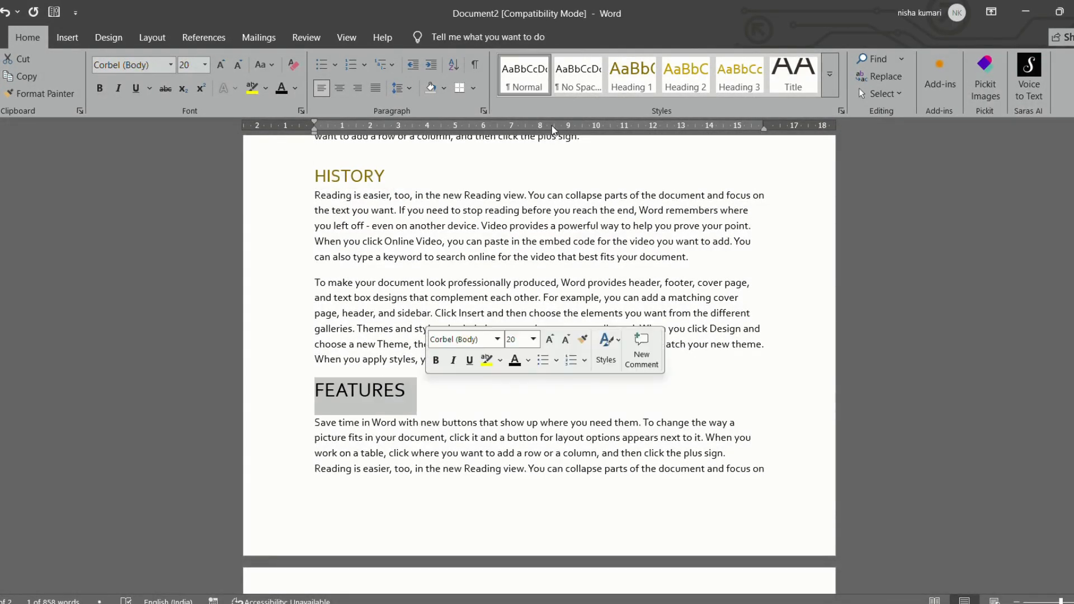
{"action": "left_click", "coordinate": [636, 75]}
{"action": "scroll", "coordinate": [441, 426], "scroll_direction": "down", "scroll_amount": 5}
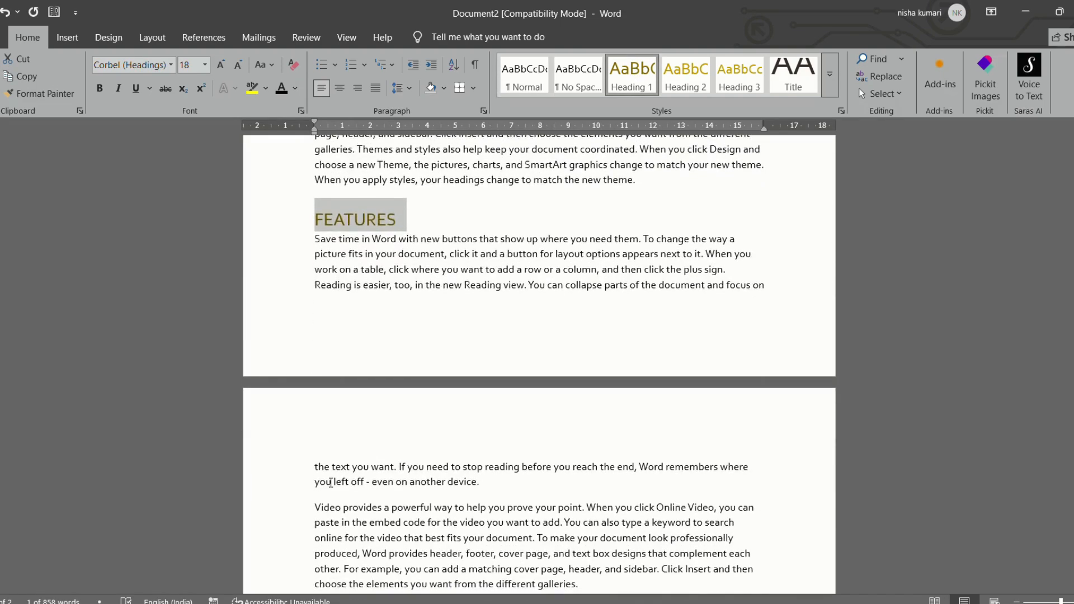
{"action": "scroll", "coordinate": [416, 399], "scroll_direction": "down", "scroll_amount": 3}
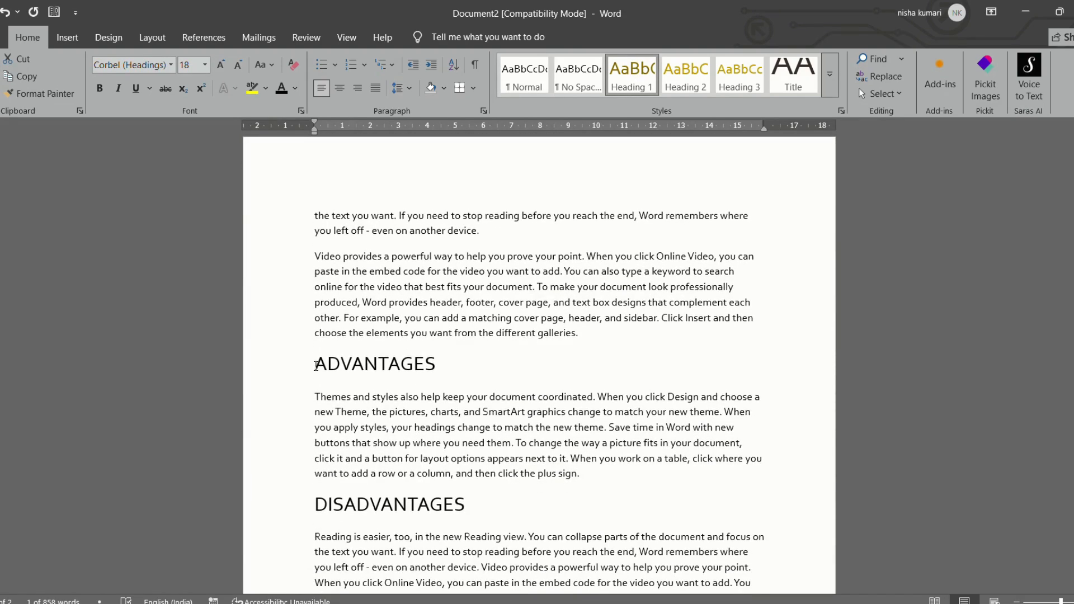
{"action": "left_click_drag", "start_coordinate": [316, 366], "coordinate": [482, 359]}
{"action": "left_click", "coordinate": [634, 83]}
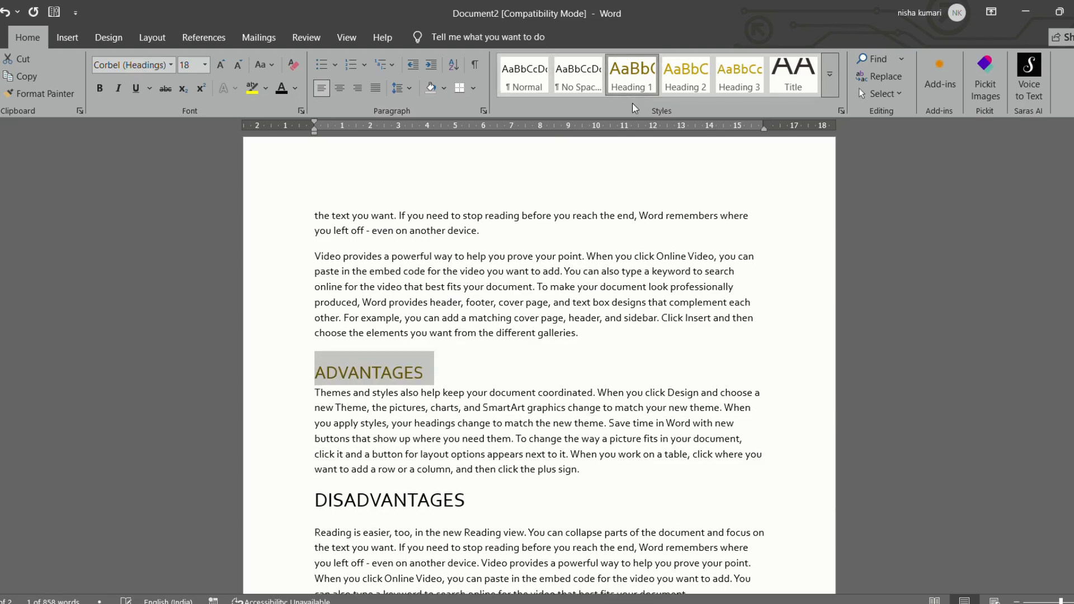
Apply the Heading 1 style to the DISADVANTAGES and CONCLUSION headings
{"action": "scroll", "coordinate": [320, 323], "scroll_direction": "down", "scroll_amount": 5}
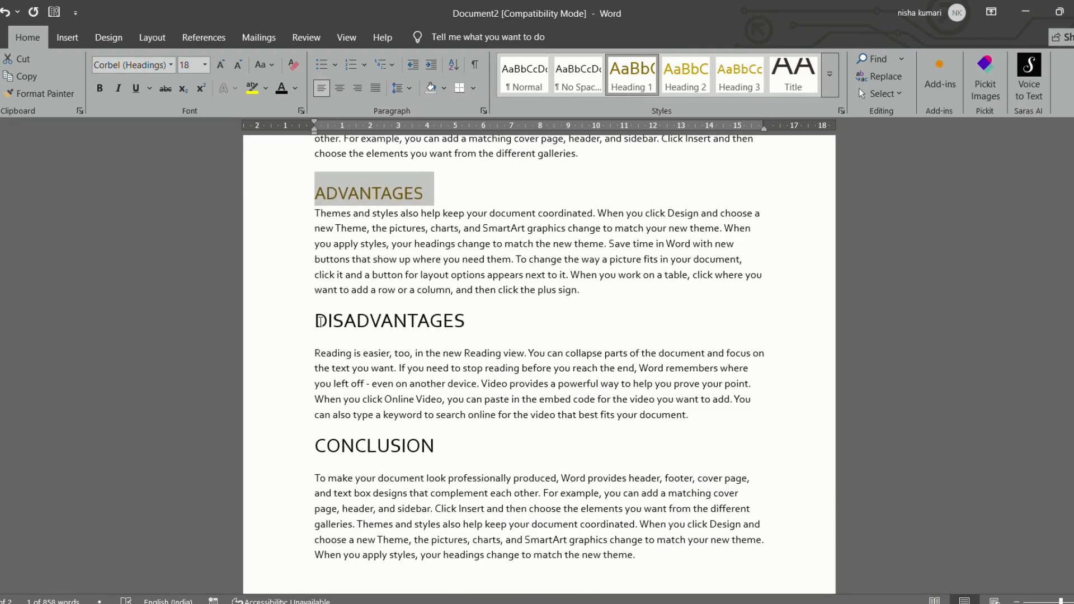
{"action": "left_click_drag", "start_coordinate": [316, 321], "coordinate": [466, 323]}
{"action": "left_click", "coordinate": [632, 90]}
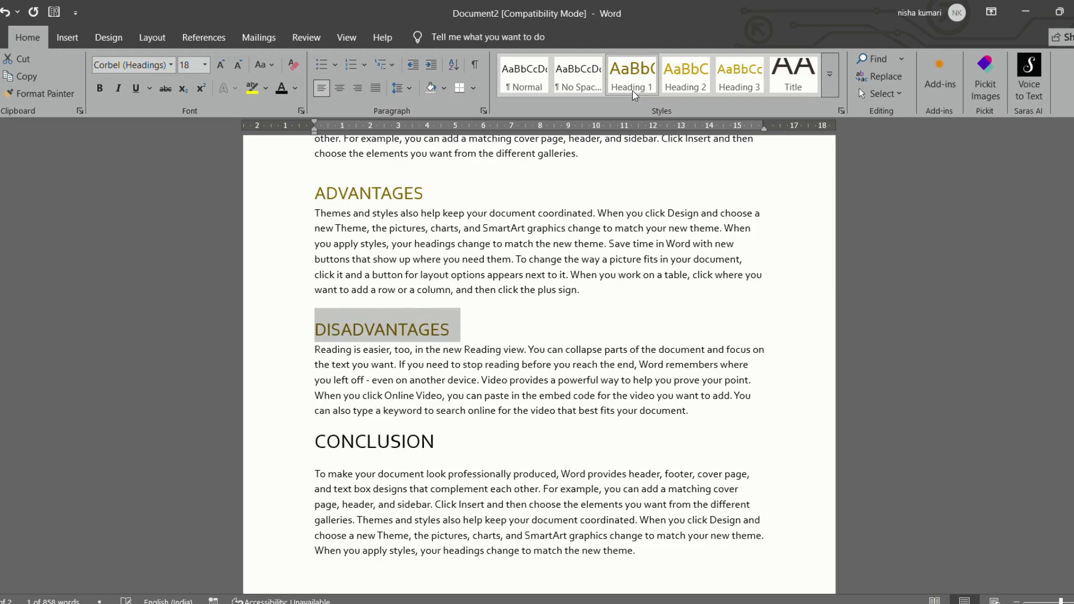
{"action": "scroll", "coordinate": [486, 305], "scroll_direction": "down", "scroll_amount": 4}
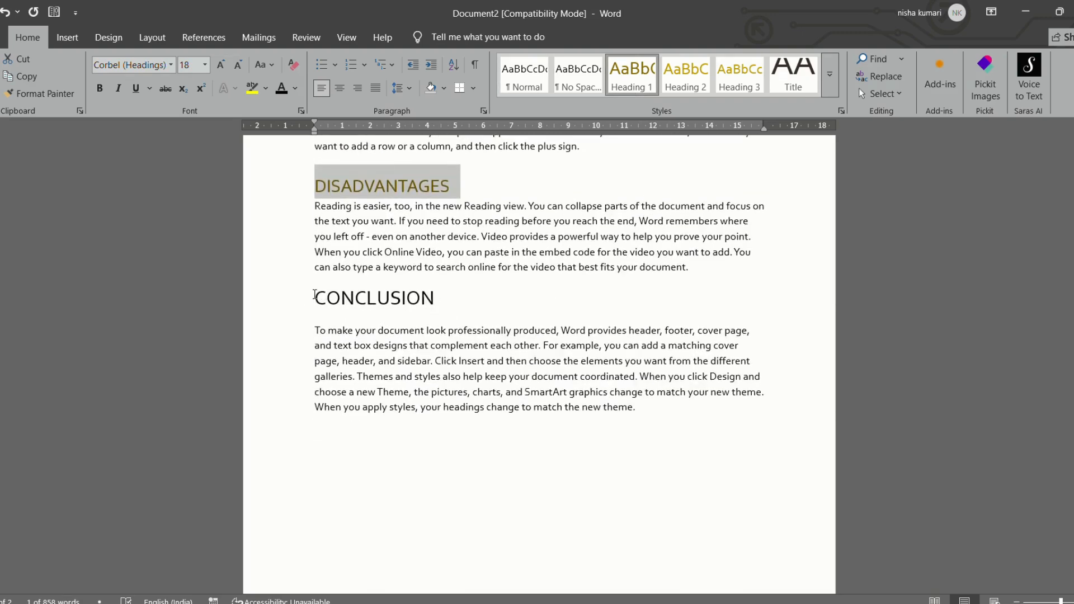
{"action": "left_click", "coordinate": [314, 295]}
{"action": "left_click_drag", "start_coordinate": [317, 297], "coordinate": [446, 298]}
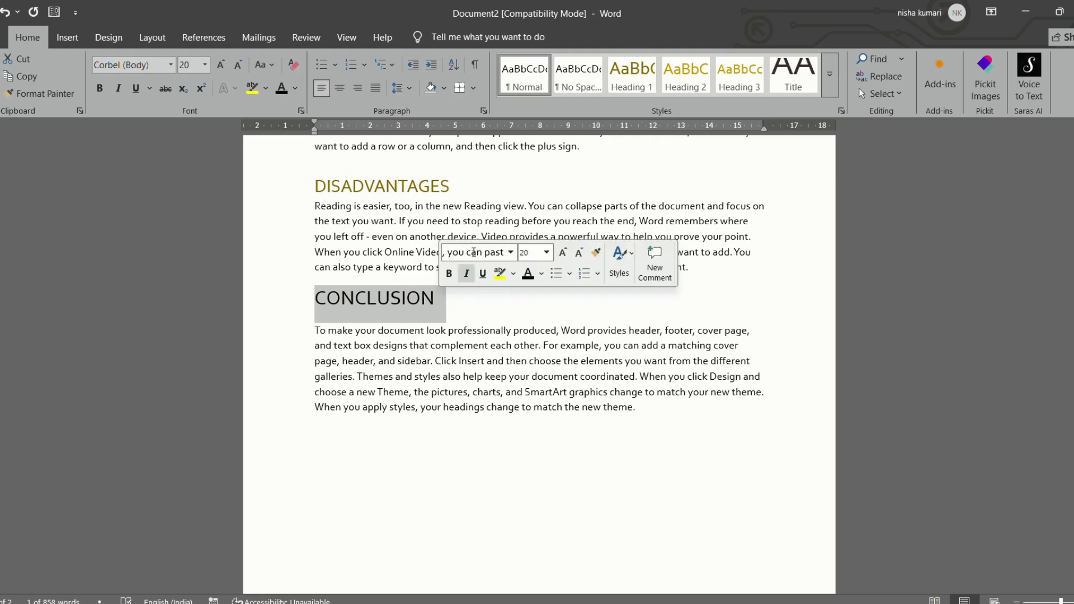
{"action": "left_click", "coordinate": [631, 75]}
Try to insert an Automatic Table 1 table of contents while the CONCLUSION heading is still selected
{"action": "scroll", "coordinate": [365, 403], "scroll_direction": "up", "scroll_amount": 5}
{"action": "scroll", "coordinate": [366, 403], "scroll_direction": "up", "scroll_amount": 3}
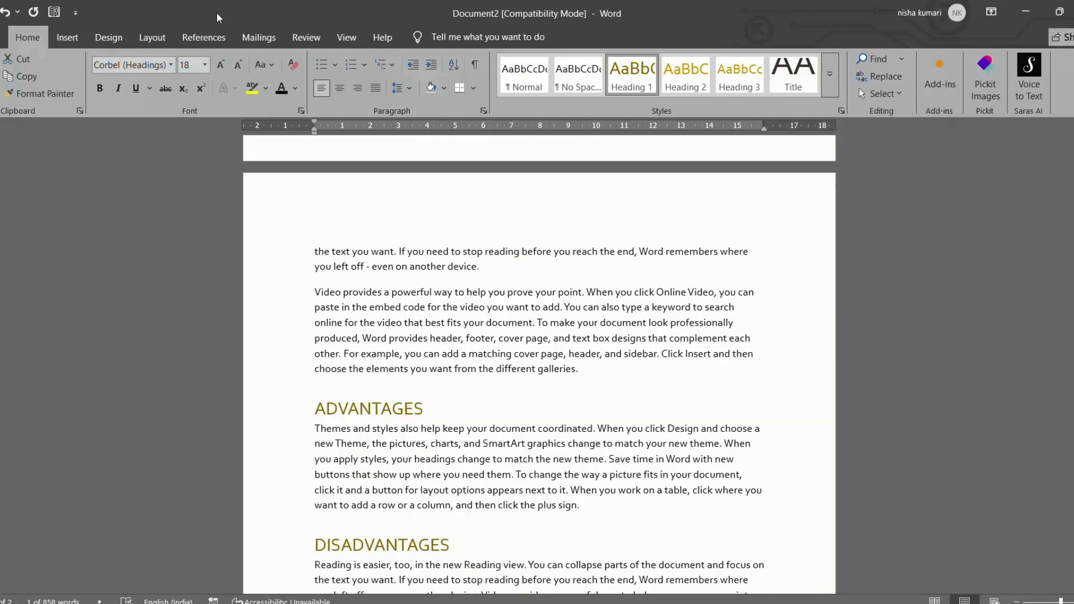
{"action": "left_click", "coordinate": [203, 37]}
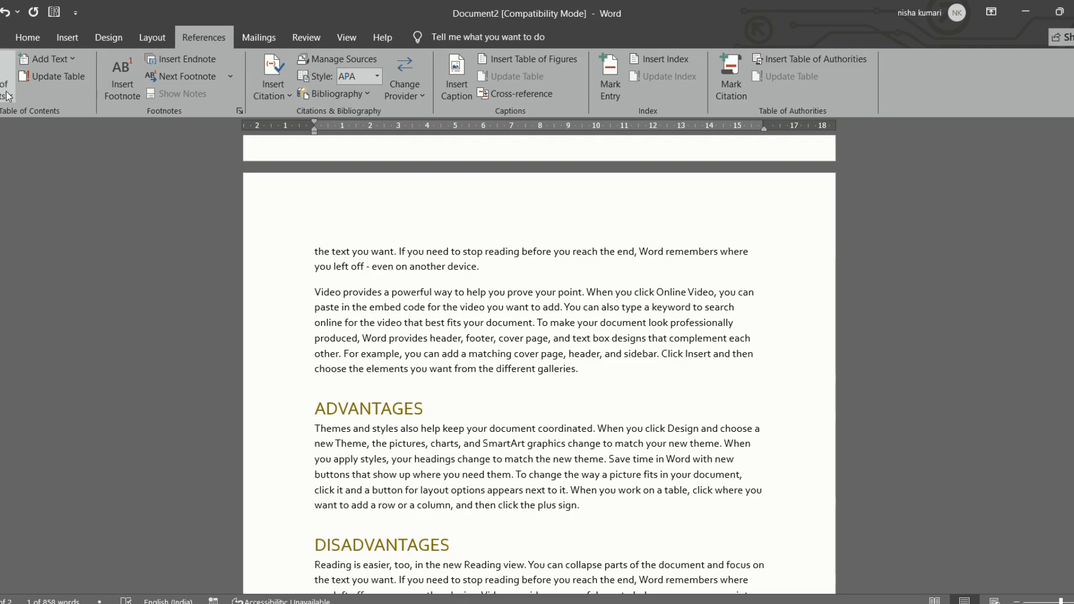
{"action": "left_click", "coordinate": [15, 95]}
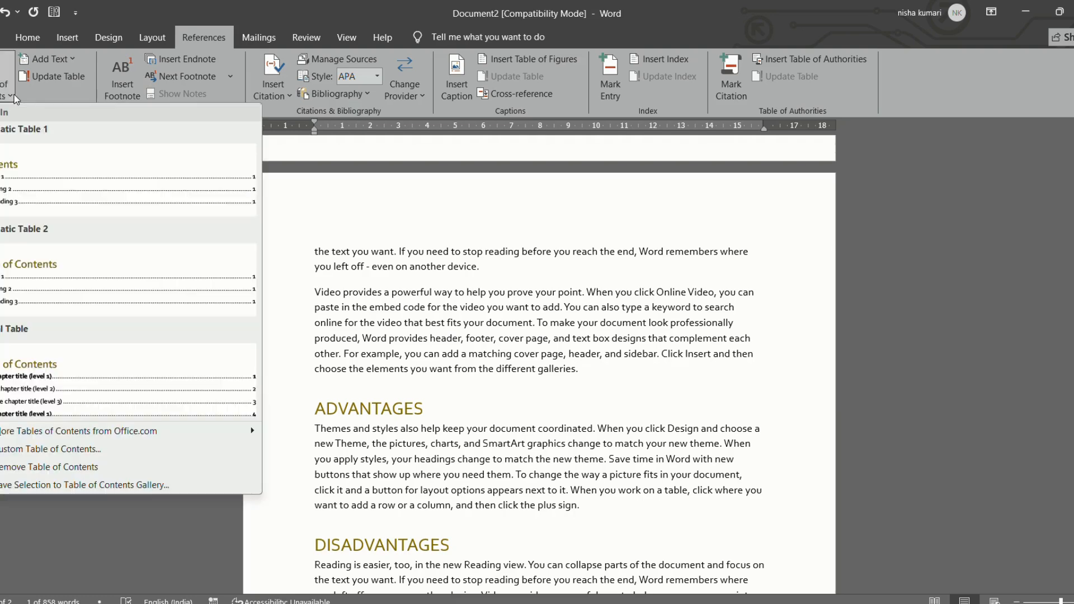
{"action": "left_click", "coordinate": [27, 193]}
{"action": "scroll", "coordinate": [334, 352], "scroll_direction": "up", "scroll_amount": 3}
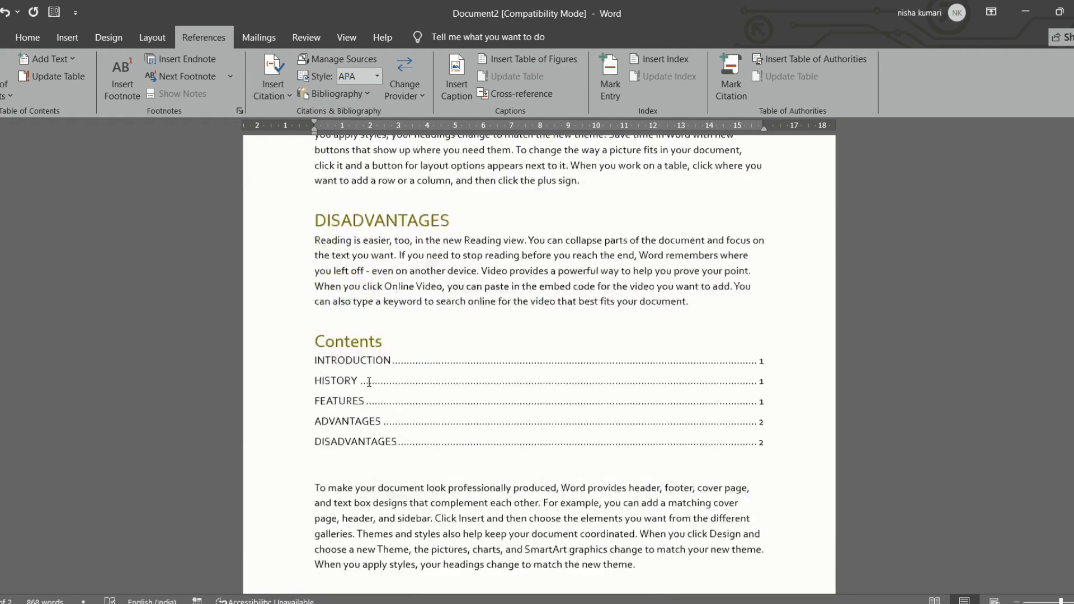
{"action": "scroll", "coordinate": [429, 421], "scroll_direction": "up", "scroll_amount": 1}
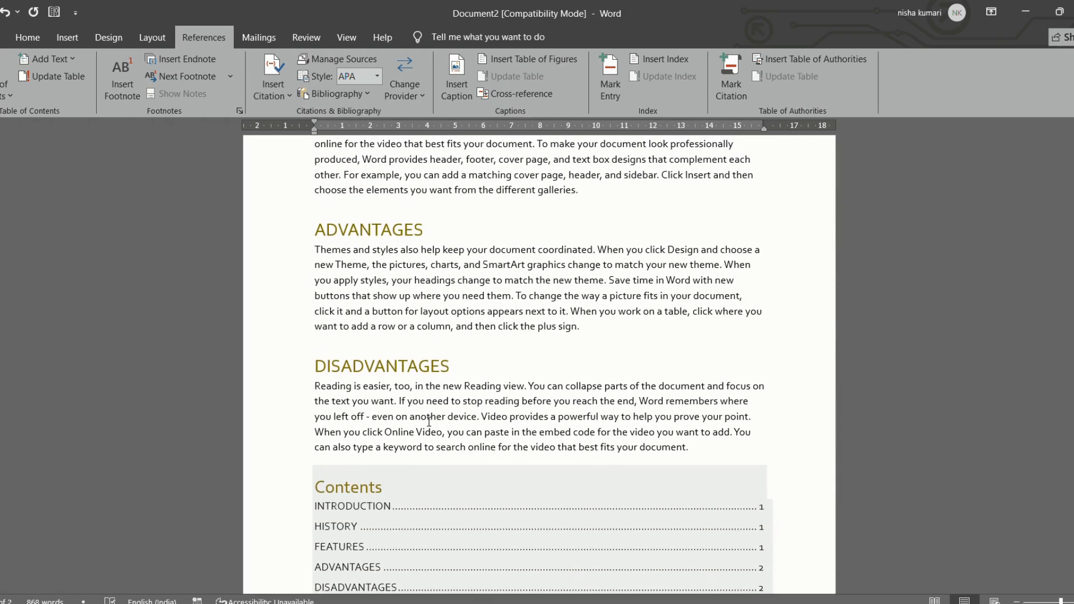
{"action": "scroll", "coordinate": [440, 410], "scroll_direction": "down", "scroll_amount": 3}
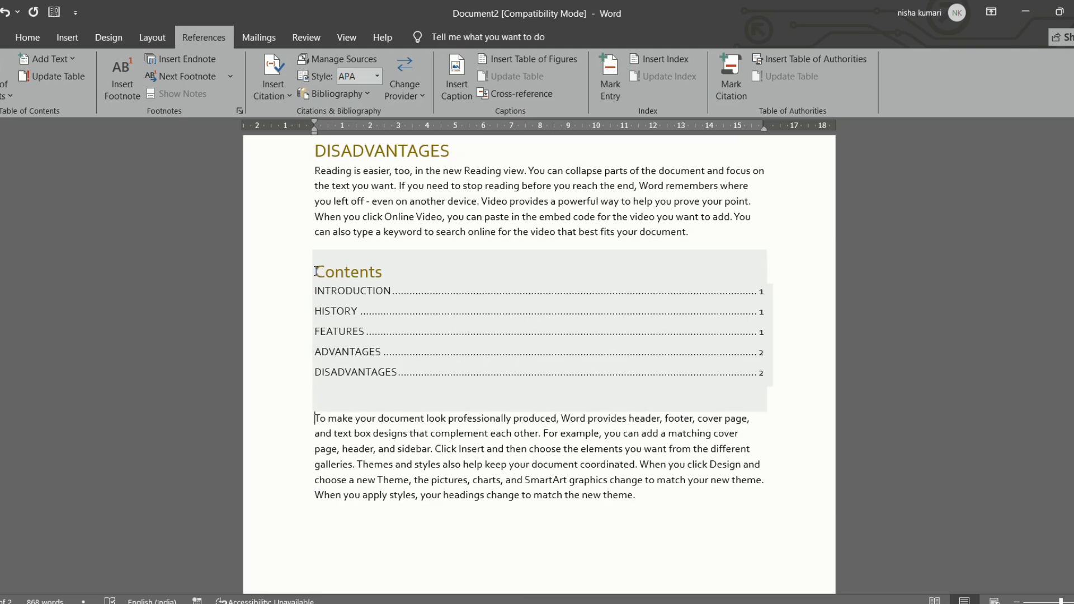
Clear the misplaced table of contents and undo its insertion to restore the CONCLUSION heading
{"action": "left_click_drag", "start_coordinate": [323, 272], "coordinate": [336, 342]}
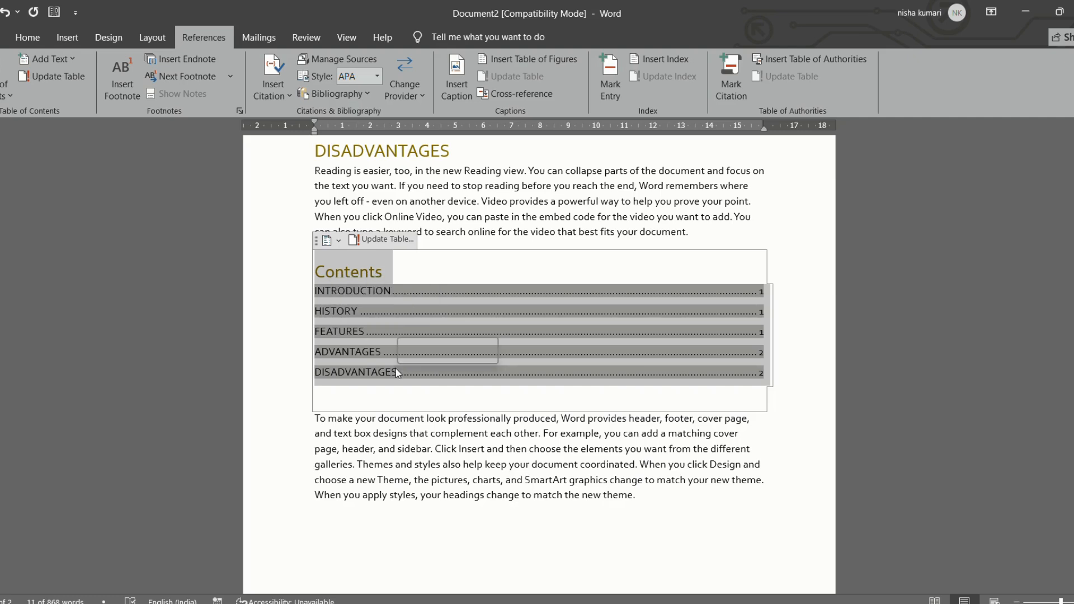
{"action": "key", "text": "Delete"}
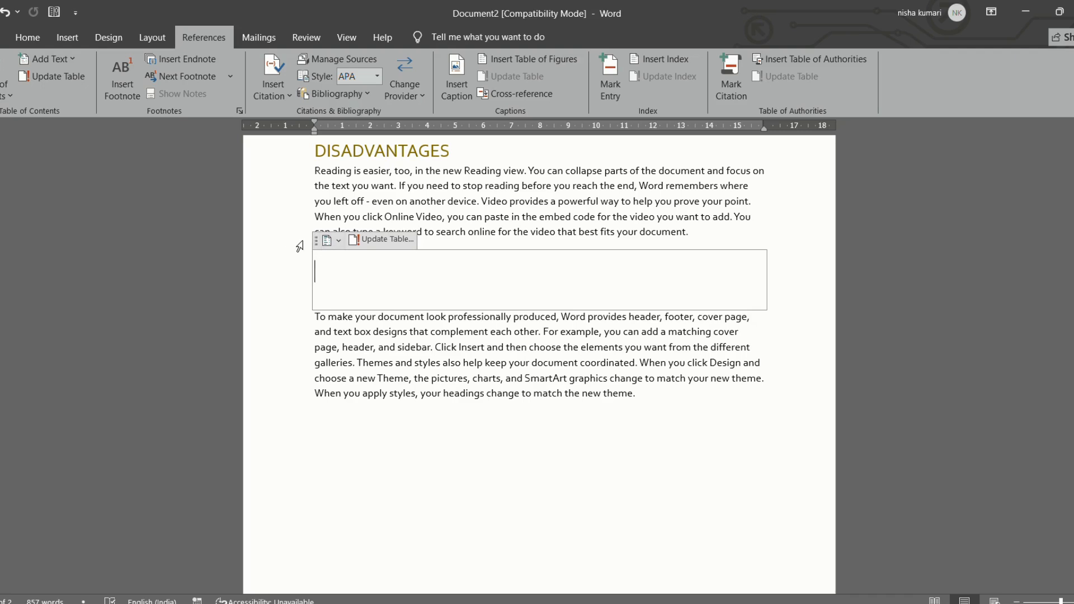
{"action": "key", "text": "ctrl+z"}
{"action": "key", "text": "ctrl+z"}
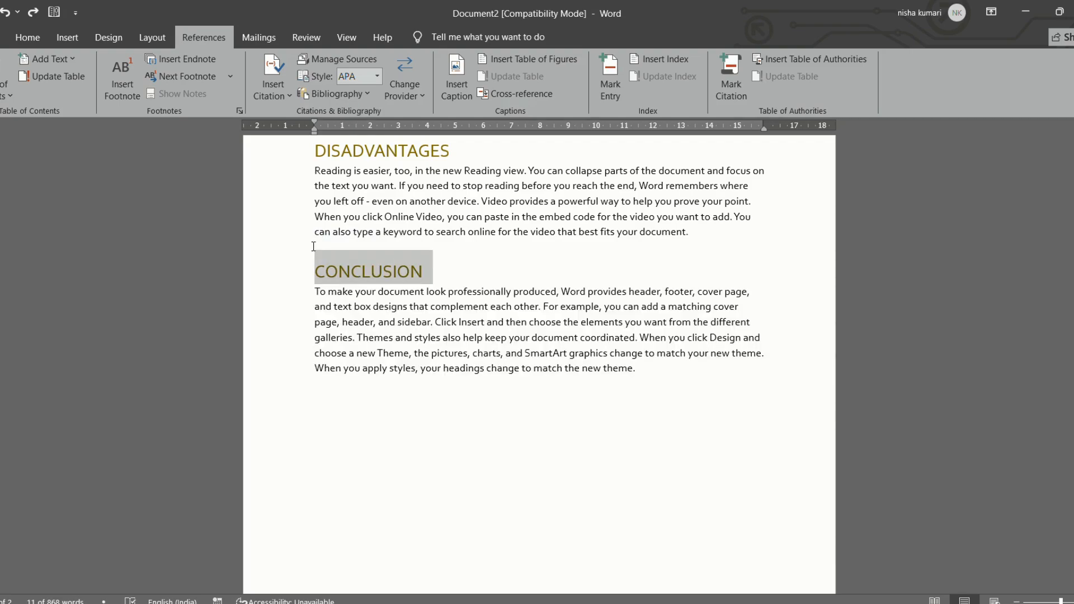
{"action": "key", "text": "ctrl+z"}
Insert an Automatic Table 1 table of contents in the blank space above the INTRODUCTION heading on the first page
{"action": "scroll", "coordinate": [393, 358], "scroll_direction": "up", "scroll_amount": 10}
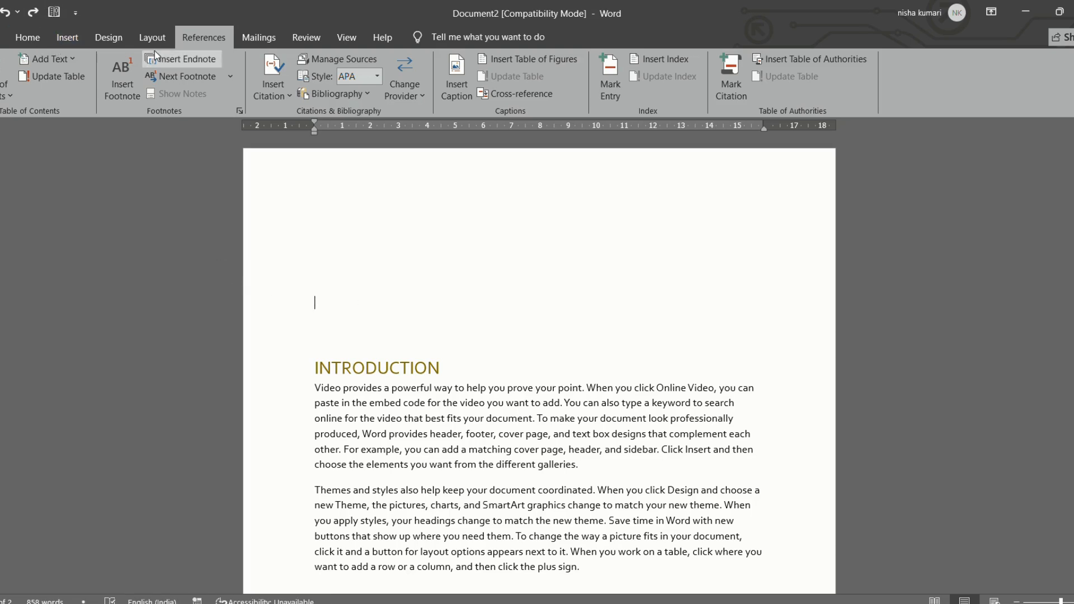
{"action": "left_click", "coordinate": [9, 92]}
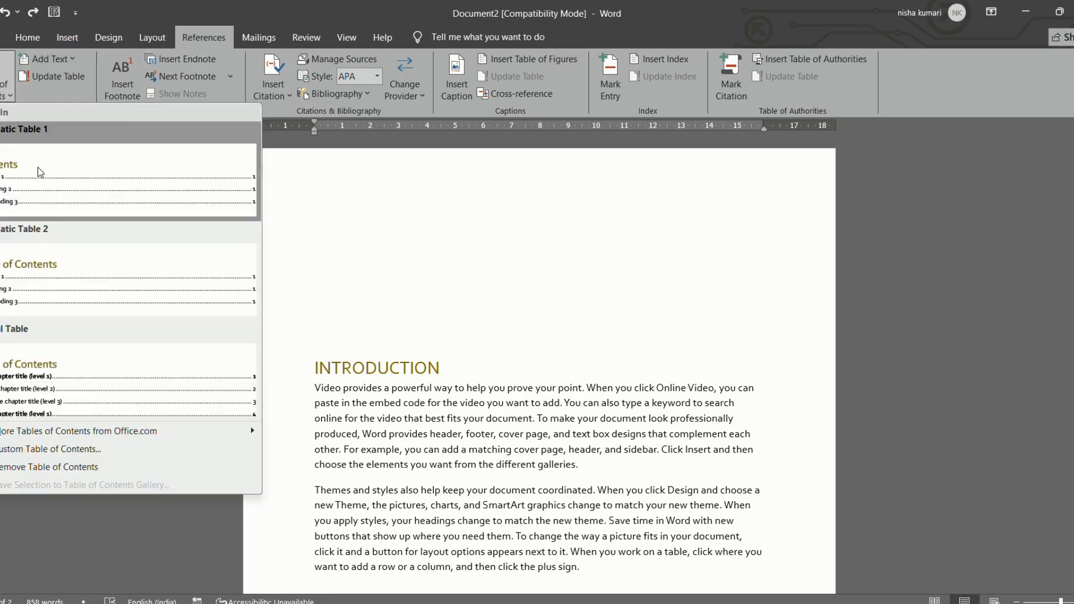
{"action": "left_click", "coordinate": [38, 178]}
{"action": "scroll", "coordinate": [392, 358], "scroll_direction": "down", "scroll_amount": 3}
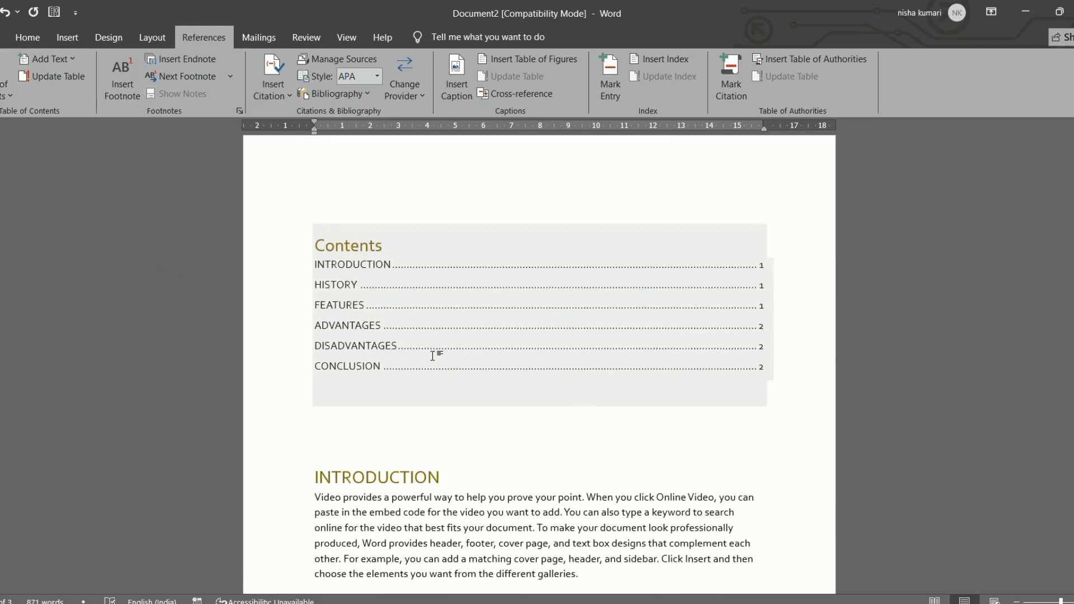
{"action": "scroll", "coordinate": [447, 364], "scroll_direction": "up", "scroll_amount": 2}
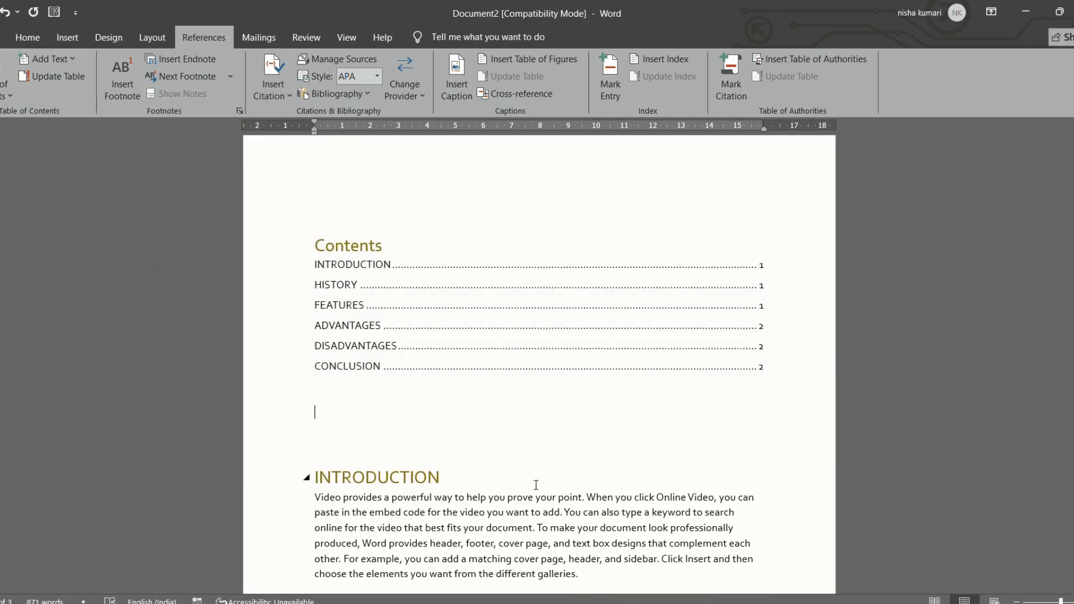
{"action": "scroll", "coordinate": [635, 391], "scroll_direction": "down", "scroll_amount": 15}
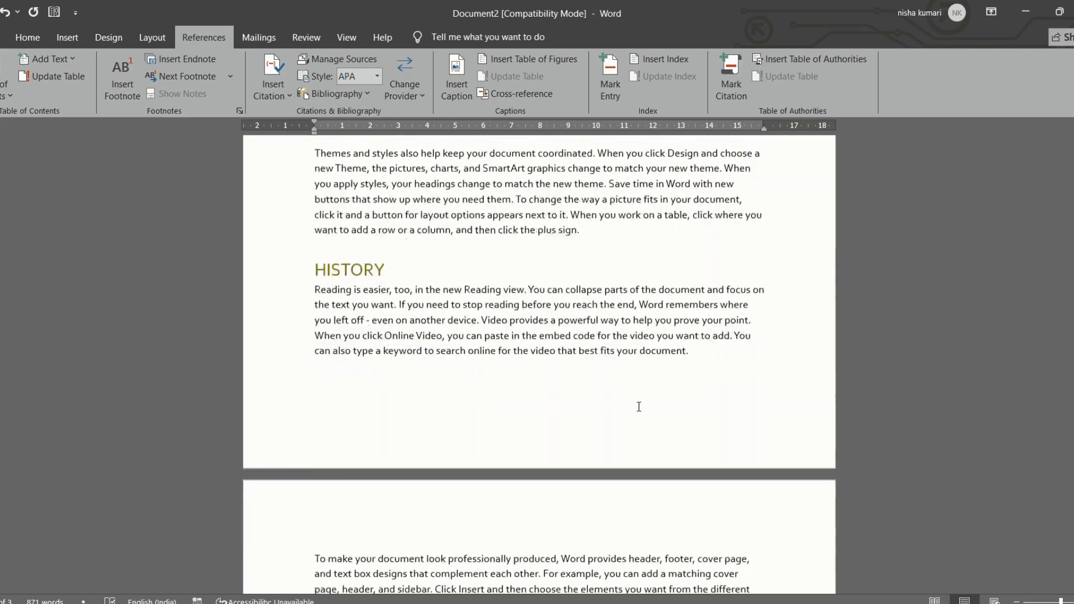
{"action": "scroll", "coordinate": [637, 418], "scroll_direction": "down", "scroll_amount": 15}
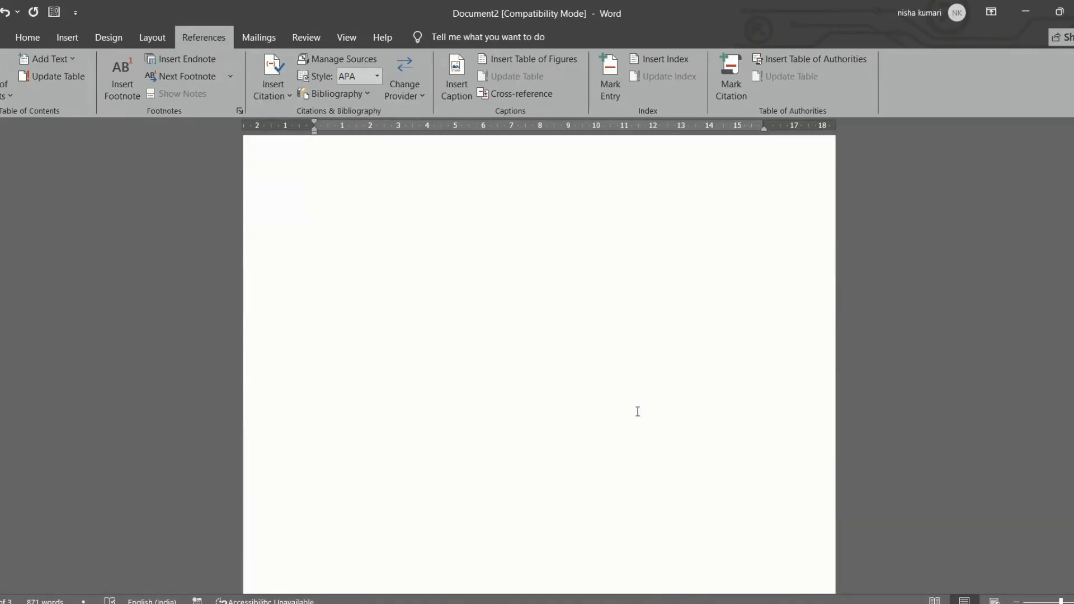
{"action": "scroll", "coordinate": [636, 419], "scroll_direction": "up", "scroll_amount": 15}
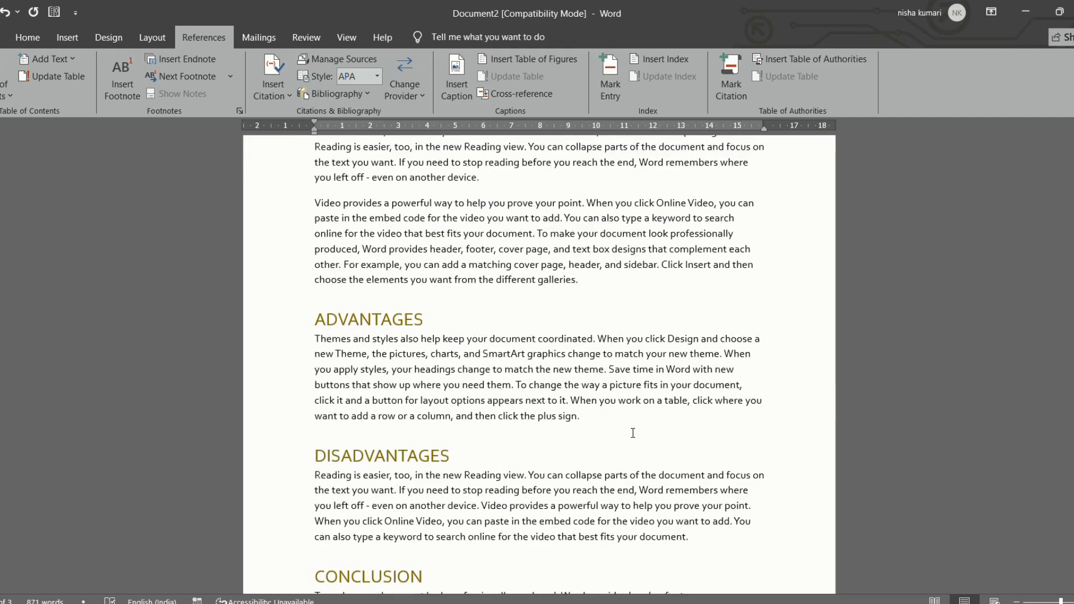
{"action": "scroll", "coordinate": [632, 434], "scroll_direction": "up", "scroll_amount": 15}
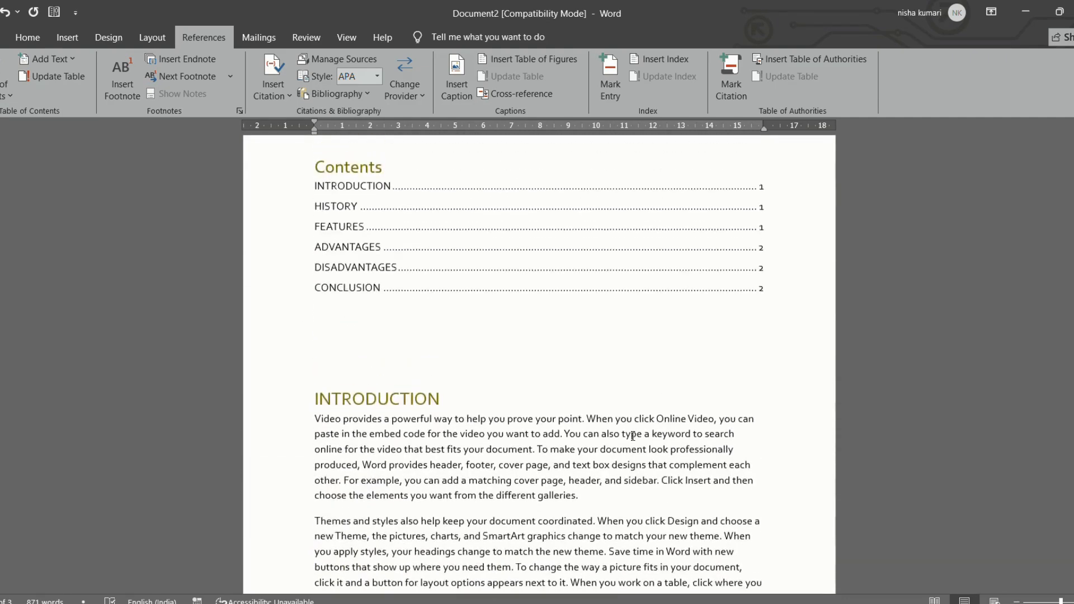
{"action": "scroll", "coordinate": [626, 431], "scroll_direction": "up", "scroll_amount": 1}
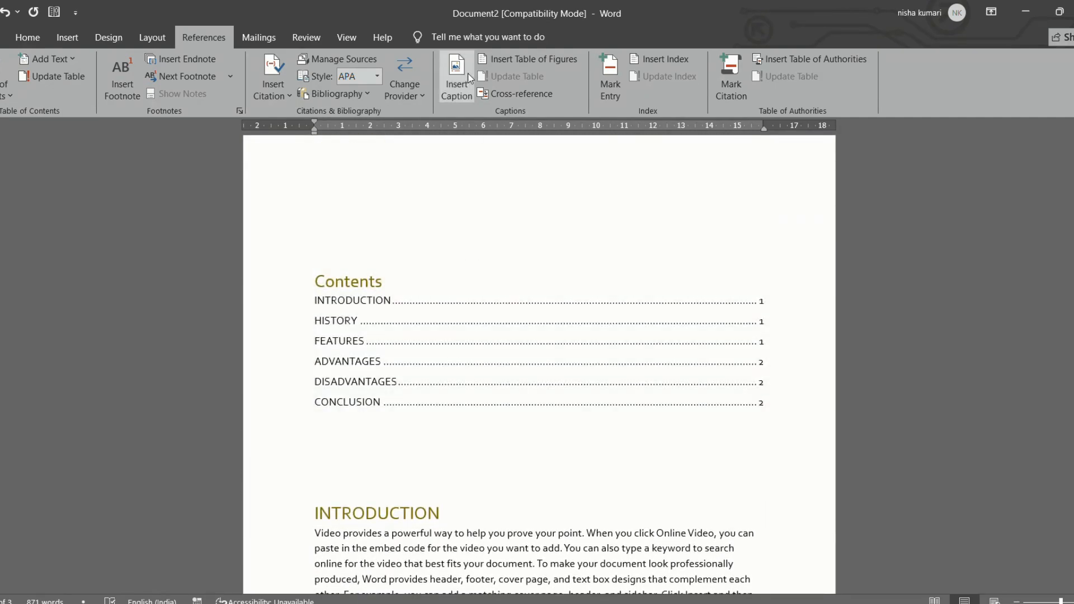